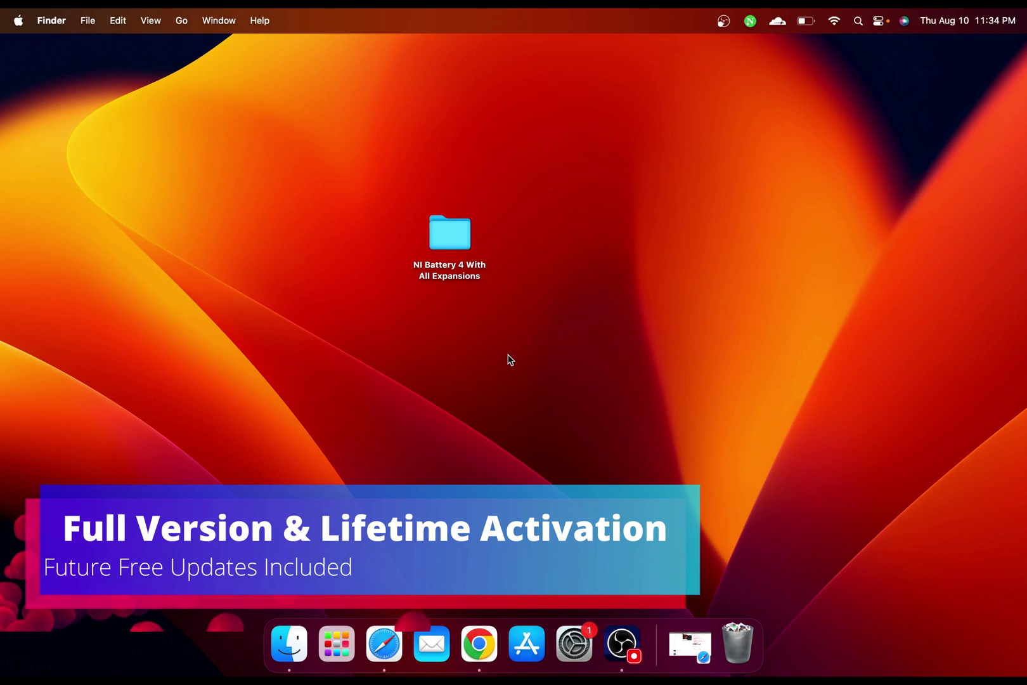
Bring back the Battery 4 product page in Safari, dismiss the support chat, and scroll through it
click(689, 644)
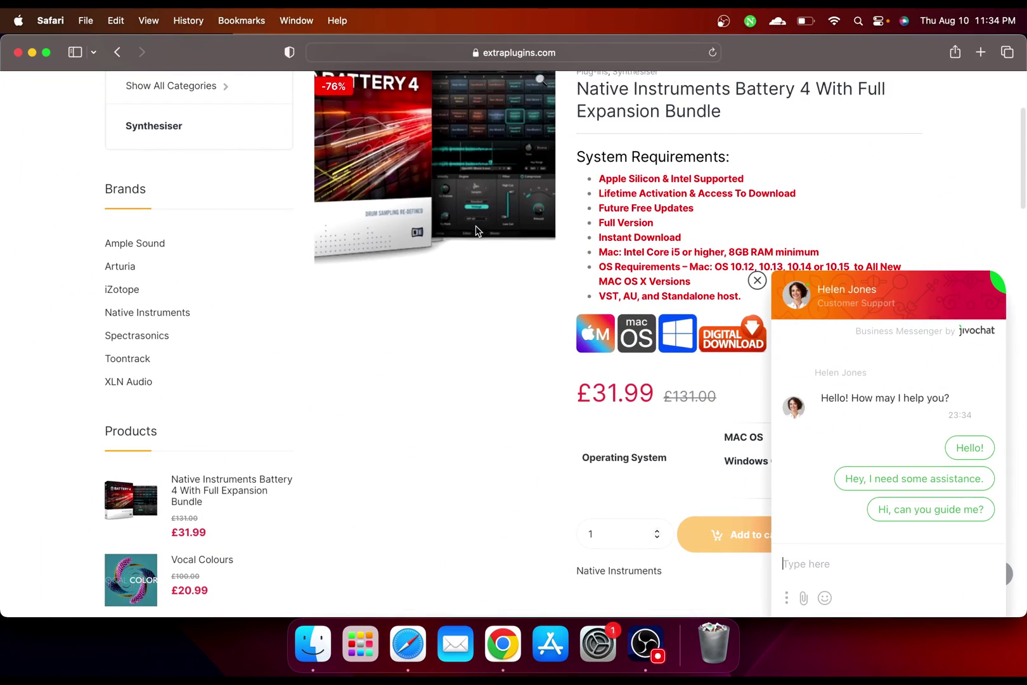
click(757, 280)
scroll(758, 279, up, 5)
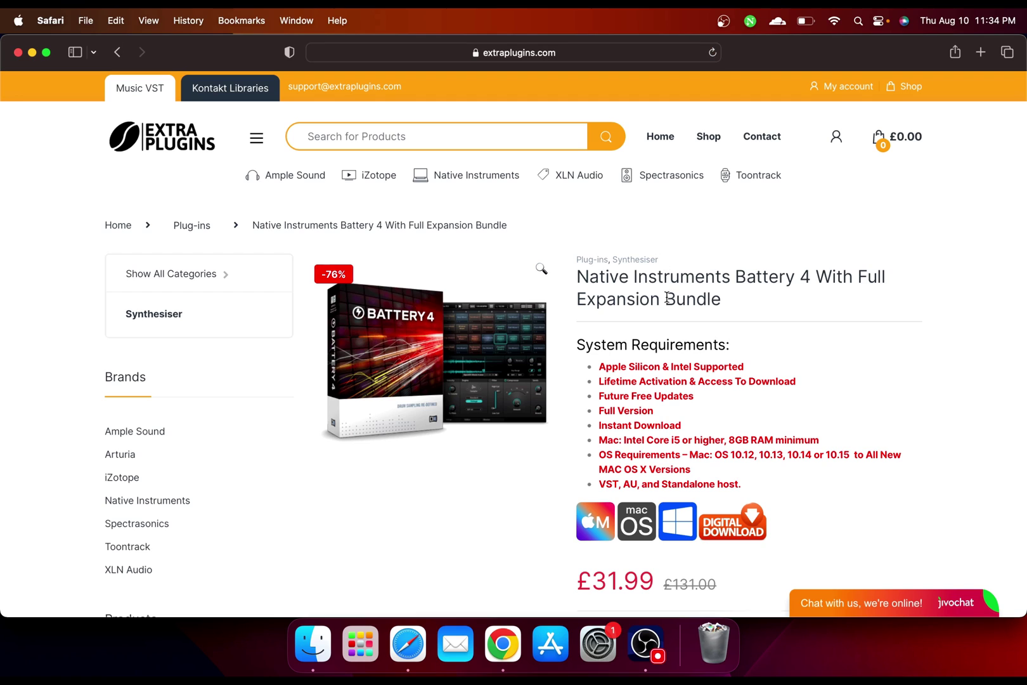
scroll(666, 295, down, 3)
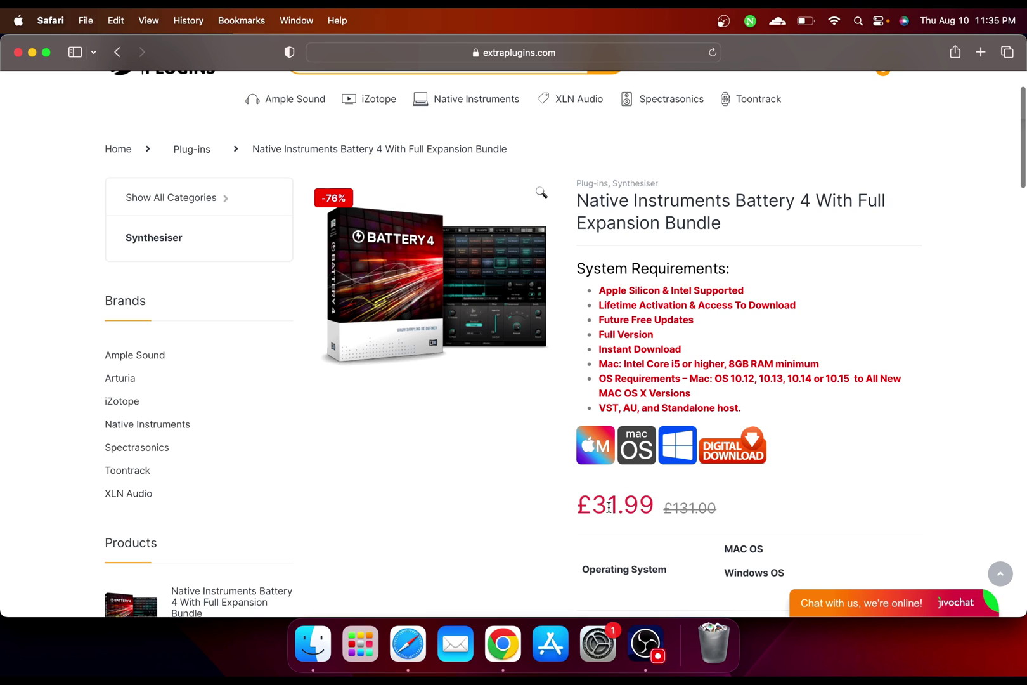
scroll(645, 476, up, 1)
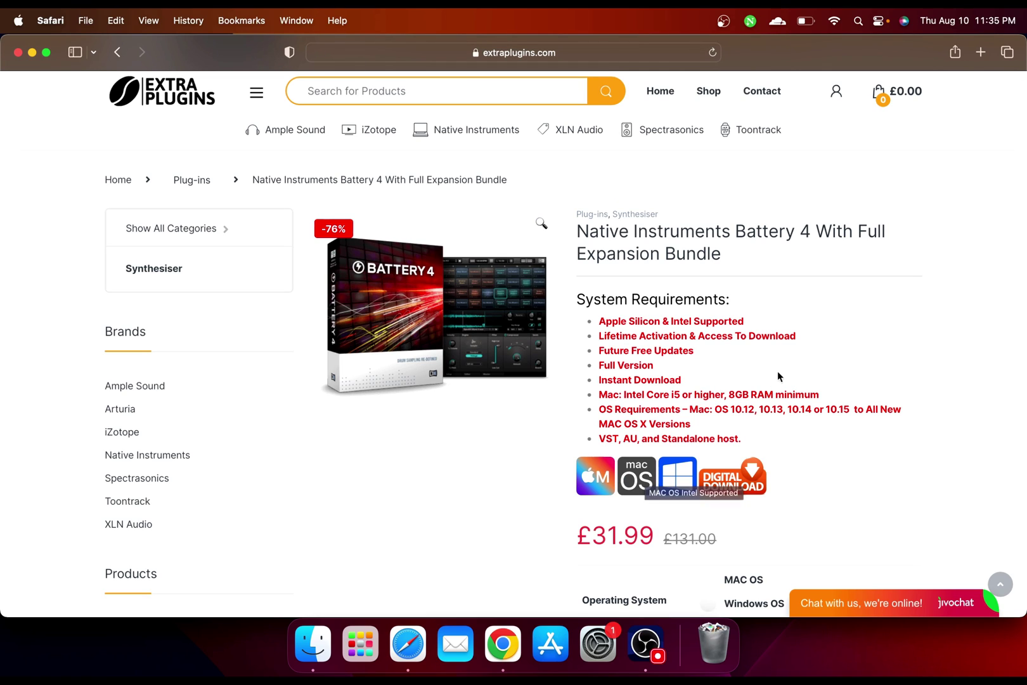
scroll(777, 376, up, 2)
Open and close the live chat panel, then recheck the system requirements and £31.99 price
click(894, 608)
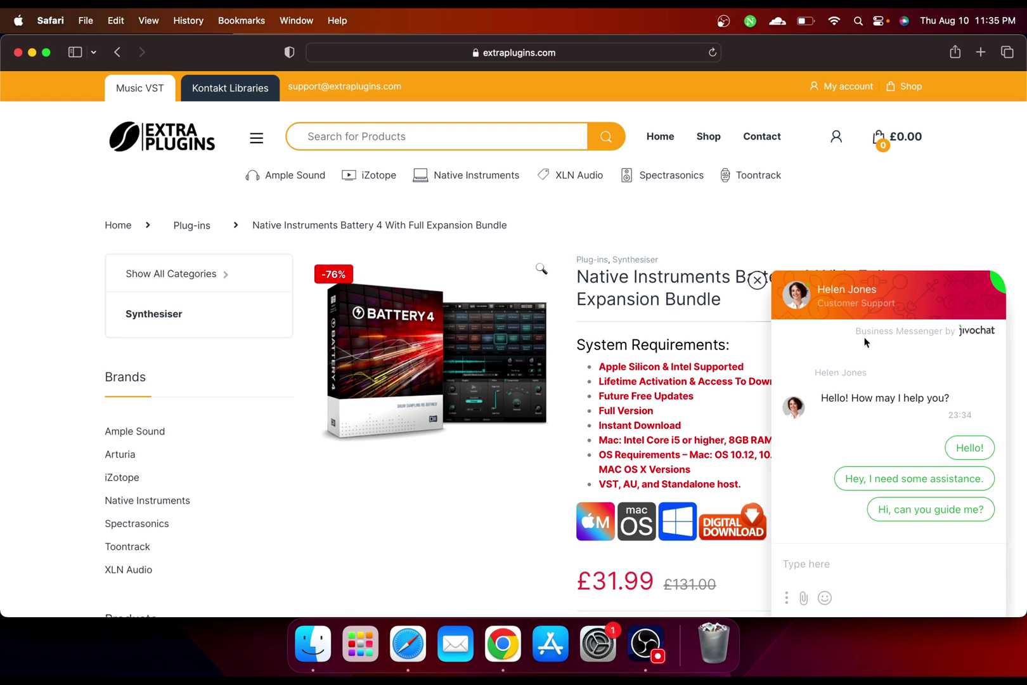
click(758, 280)
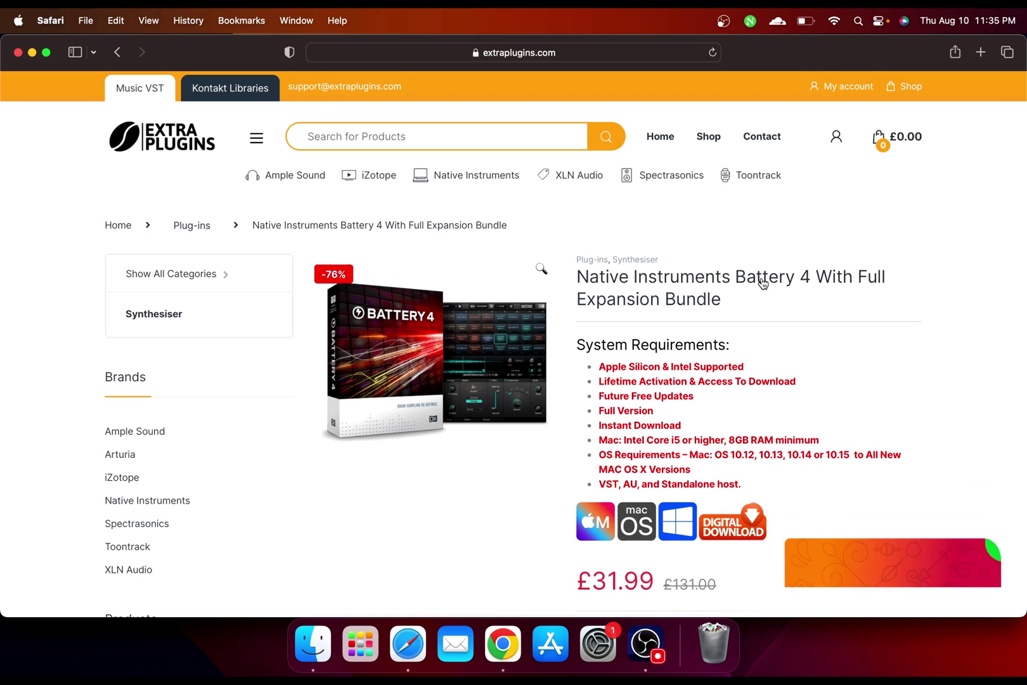
scroll(684, 334, down, 5)
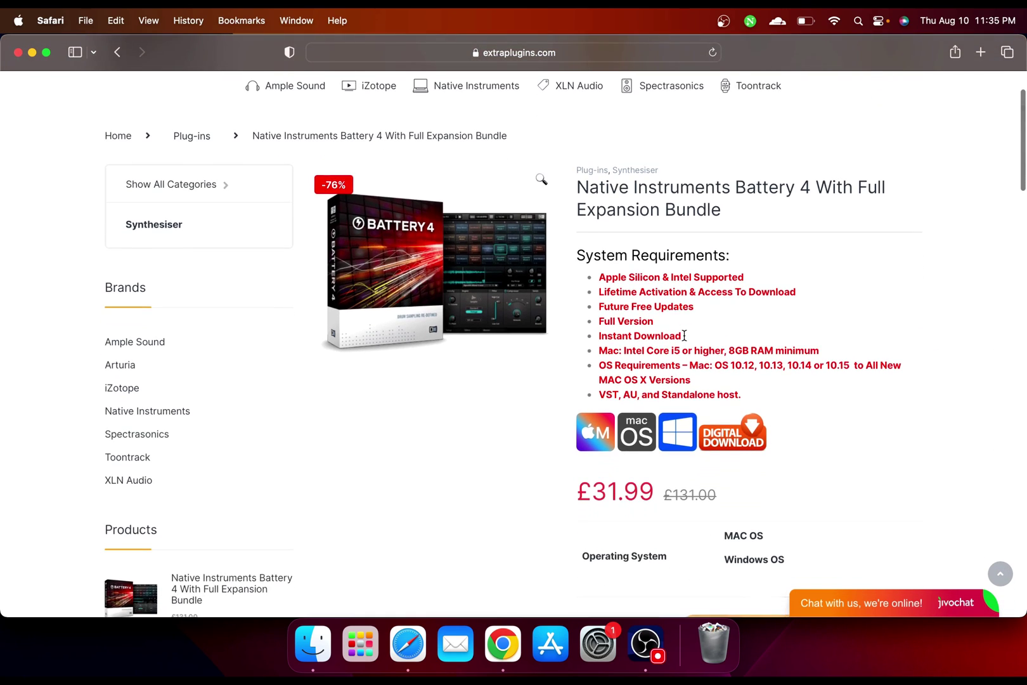
scroll(157, 140, up, 2)
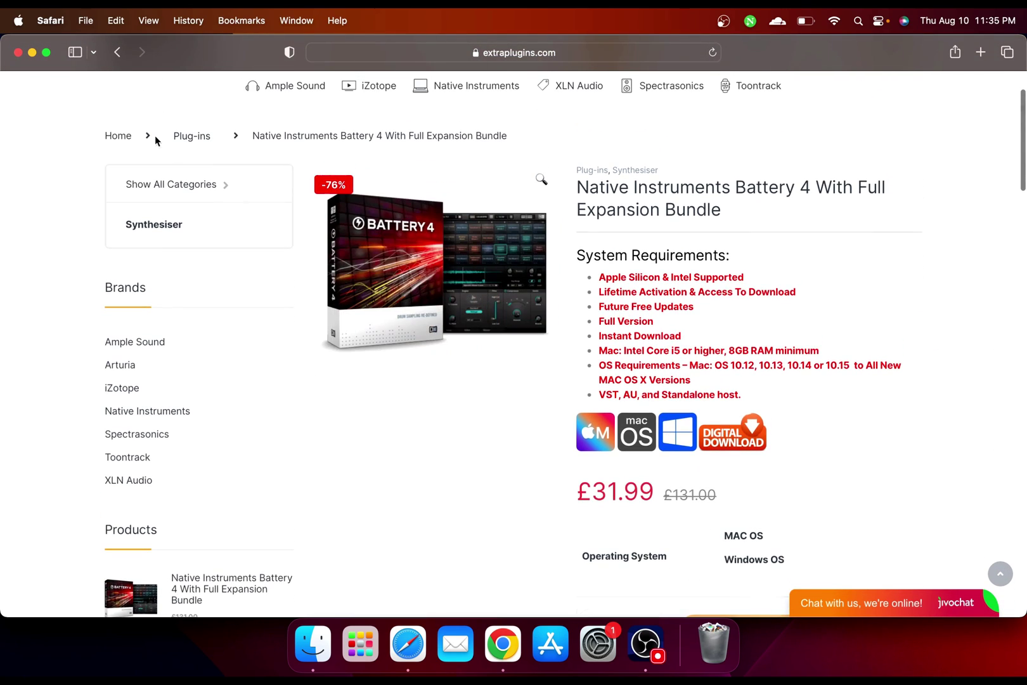
Run Software Center.command from the NI Battery 4 With All Expansions folder, entering the password
click(32, 52)
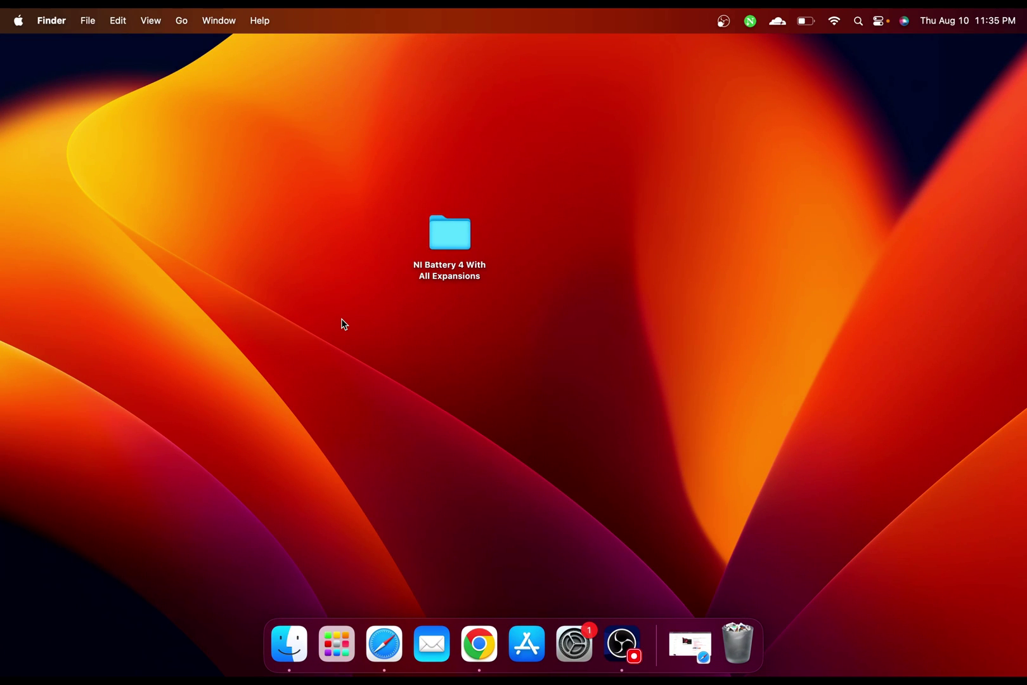
double_click(423, 250)
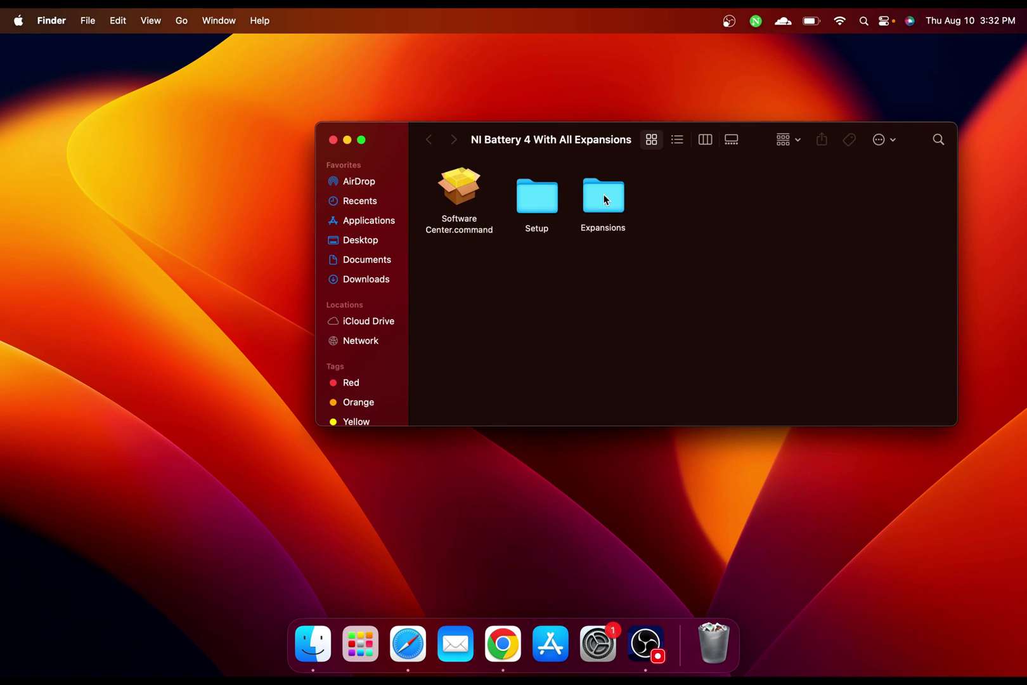
double_click(464, 192)
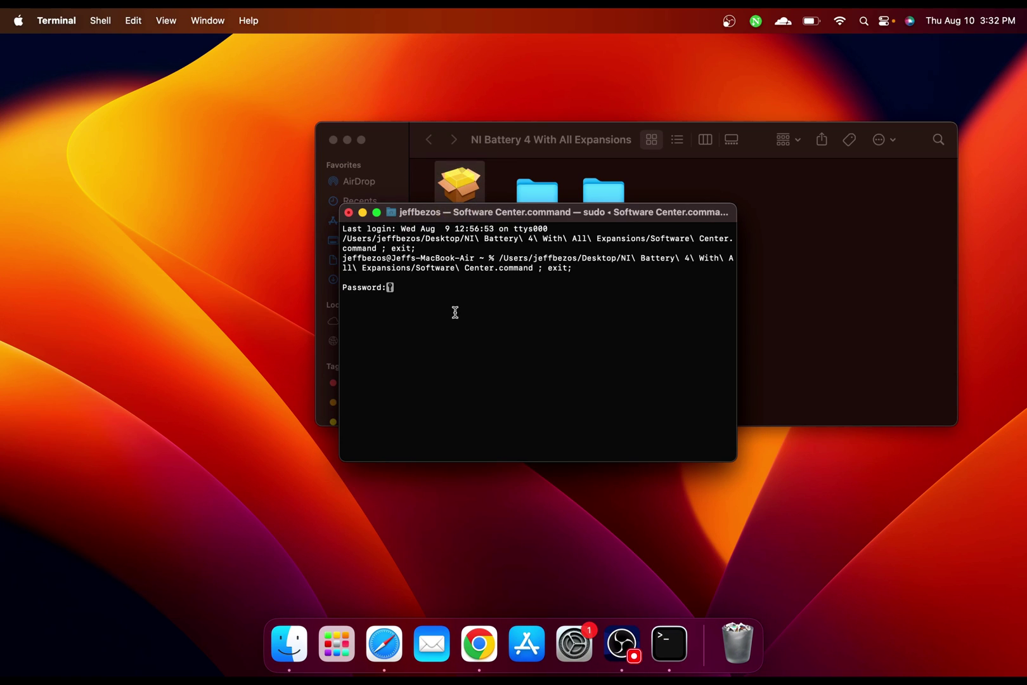
double_click(390, 286)
key(Return)
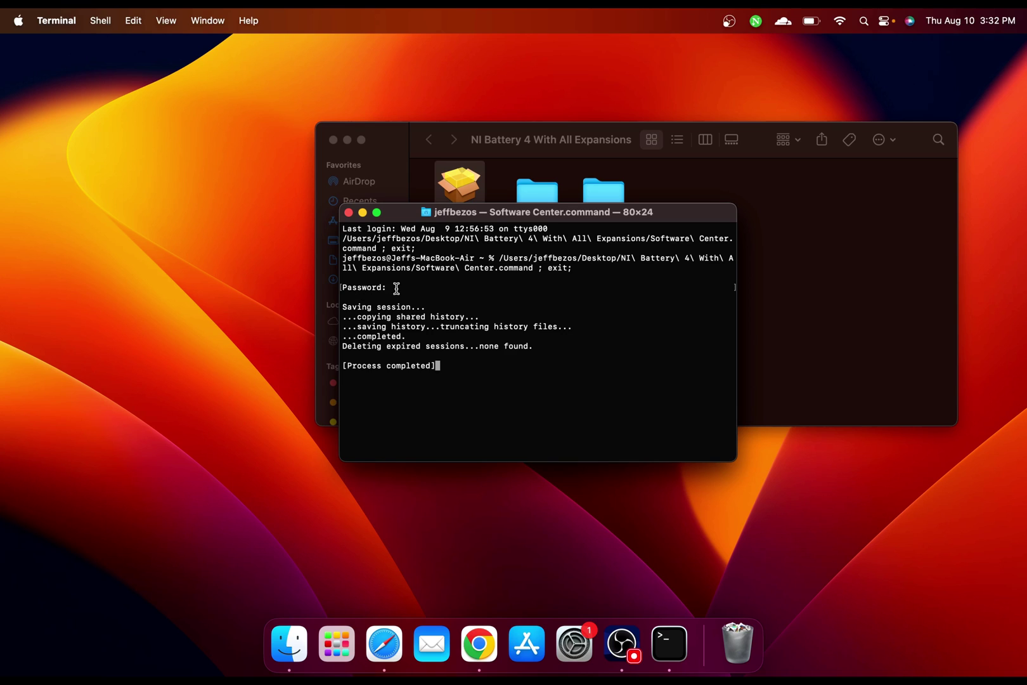
drag(440, 366, 341, 367)
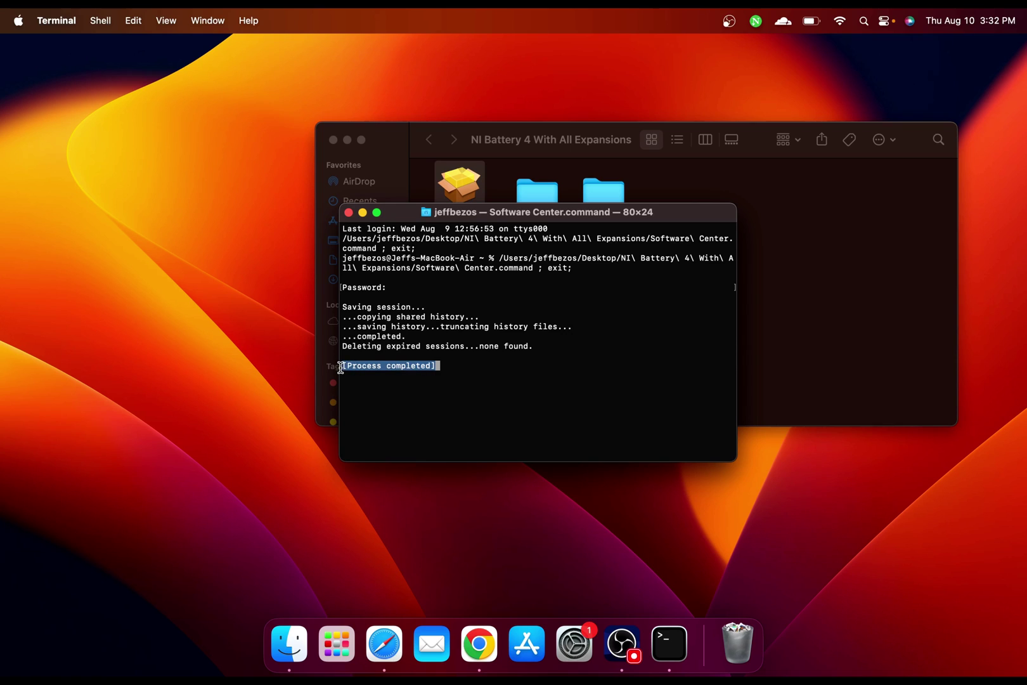
Install the Battery 4 package from the Setup folder, accepting the license and entering the admin password
click(349, 214)
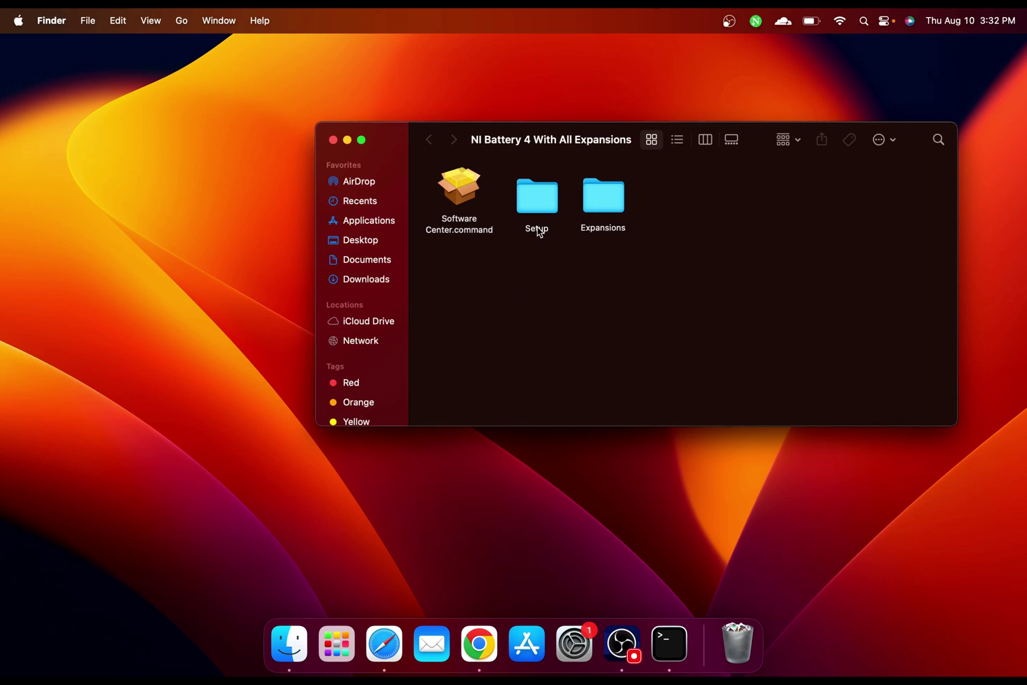
double_click(539, 202)
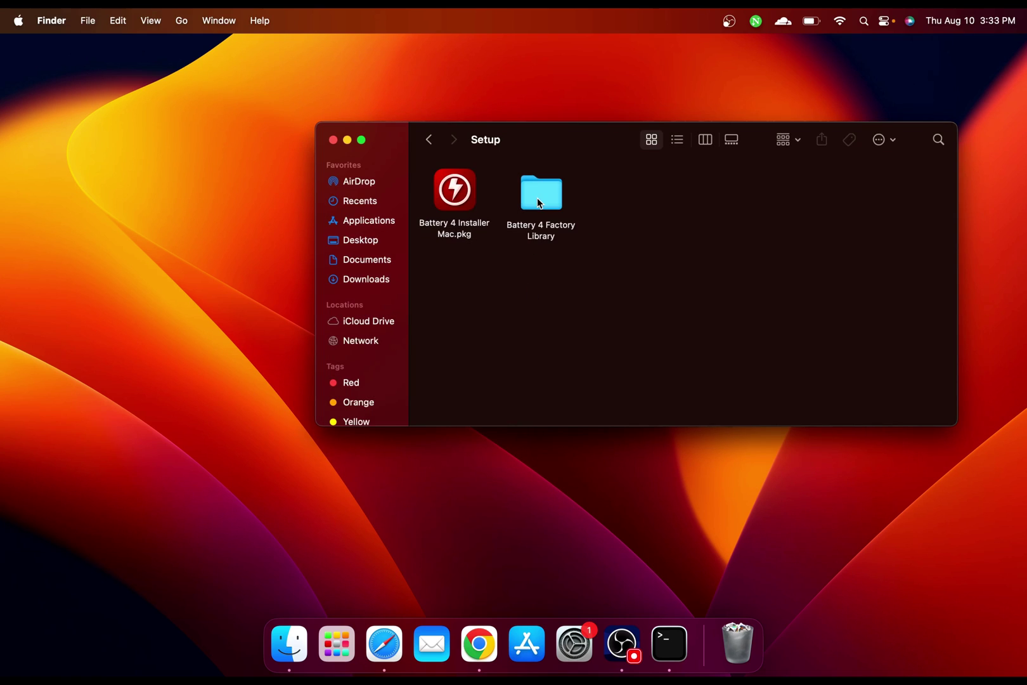
double_click(453, 193)
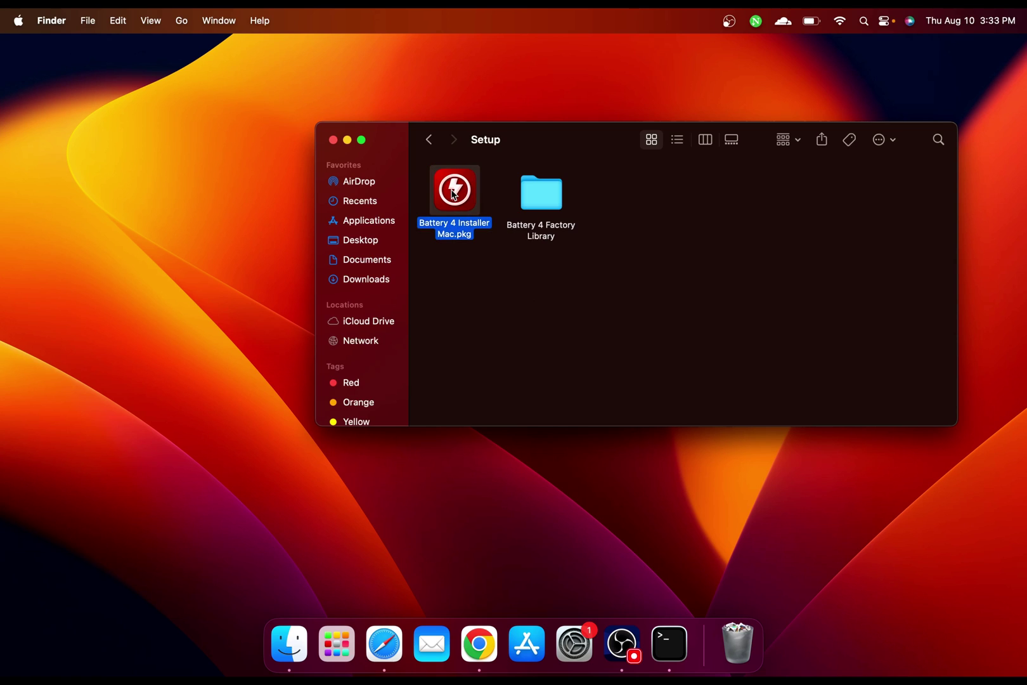
click(556, 391)
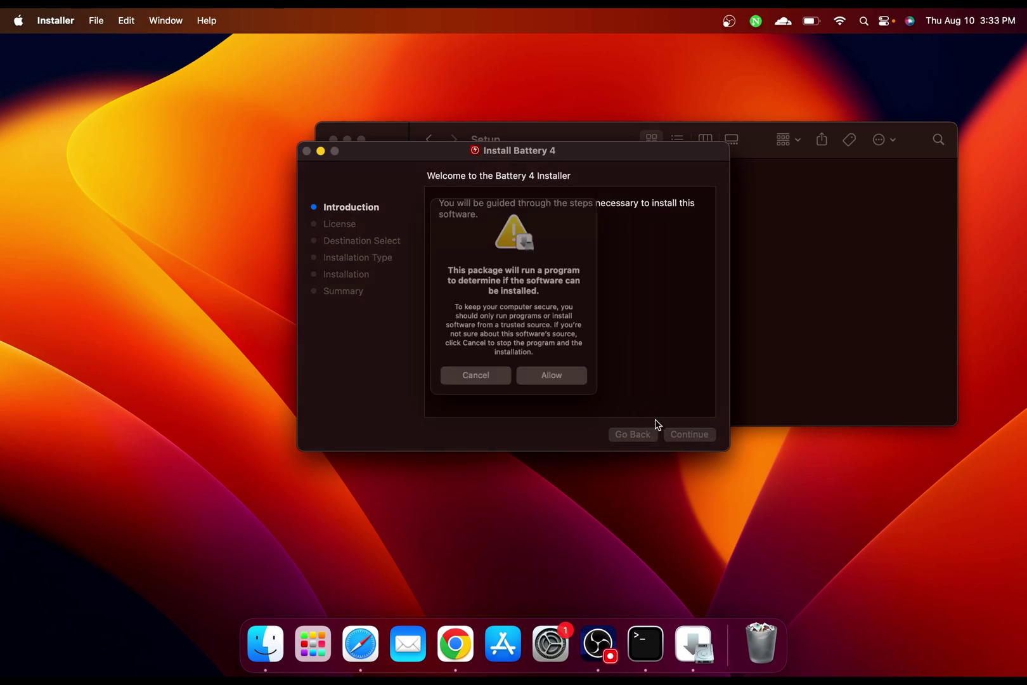
click(553, 382)
click(690, 436)
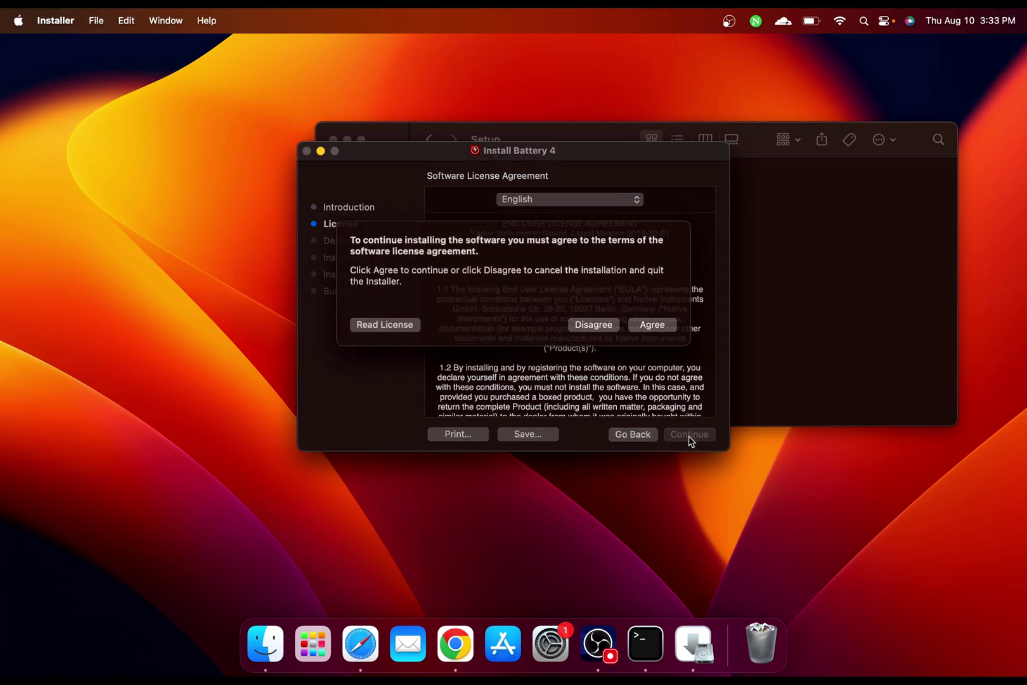
click(653, 340)
click(688, 434)
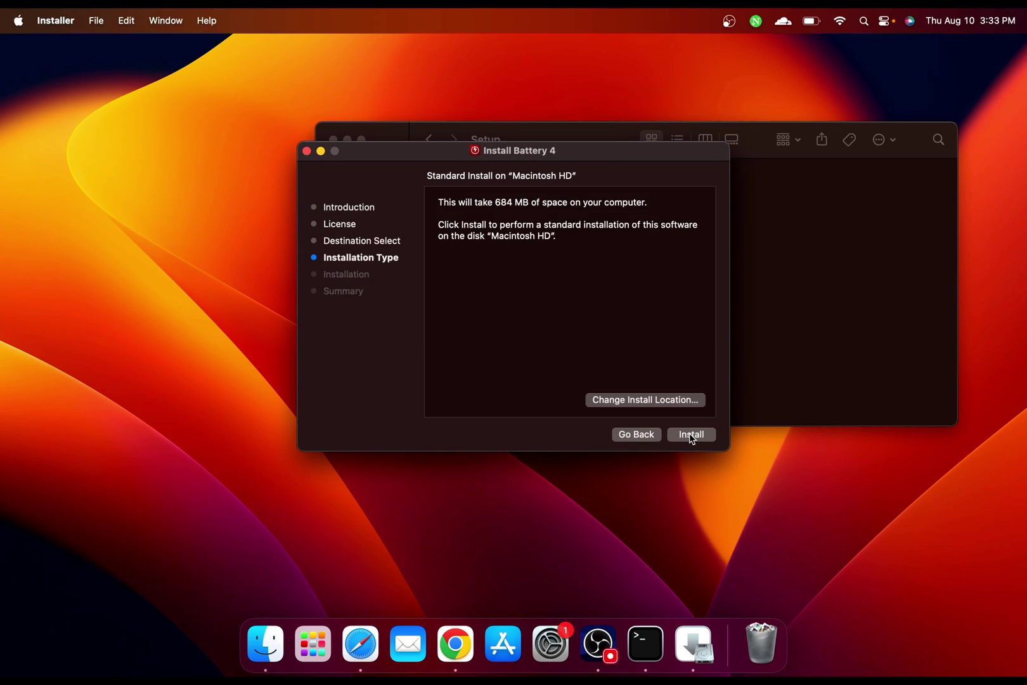
click(692, 438)
text(•••••)
click(513, 303)
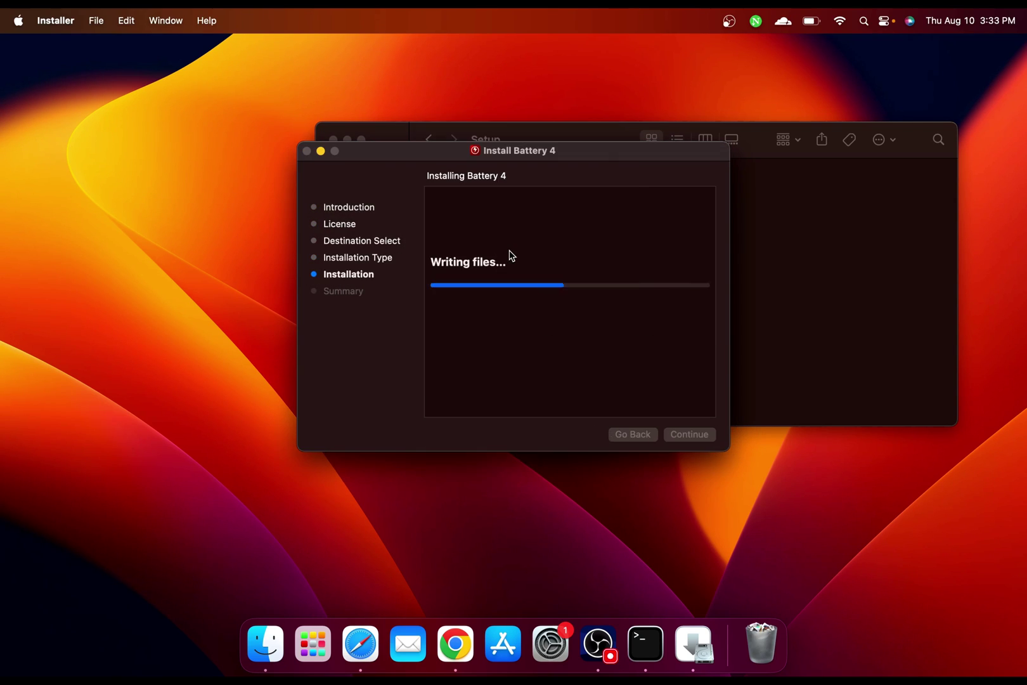
click(690, 435)
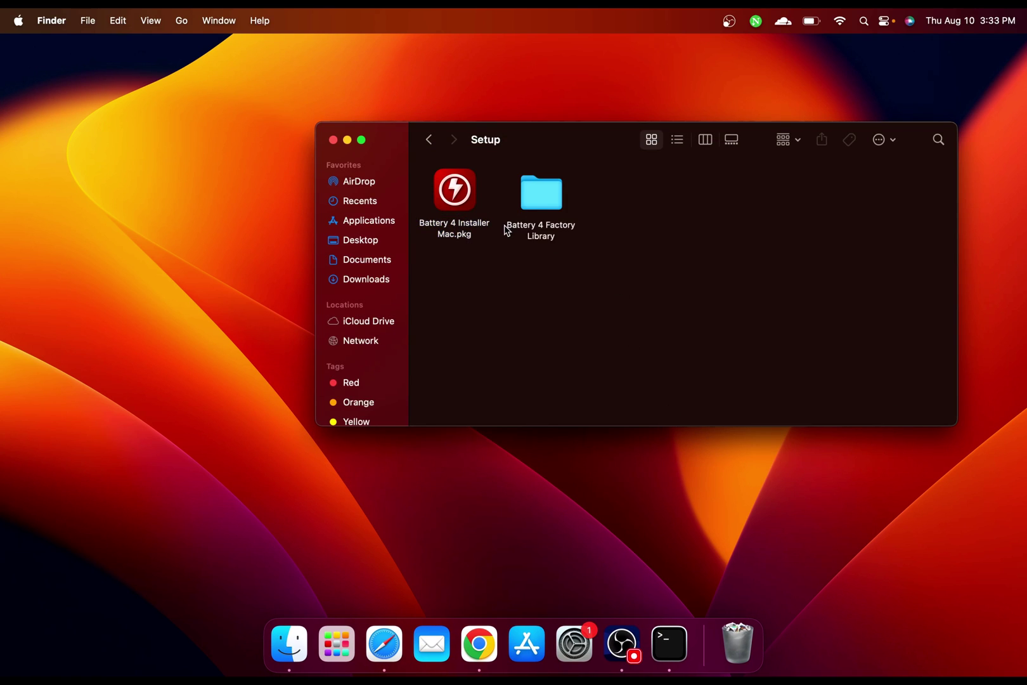
Install the first Battery 4 Factory Library package, allowing desktop folder access
double_click(541, 199)
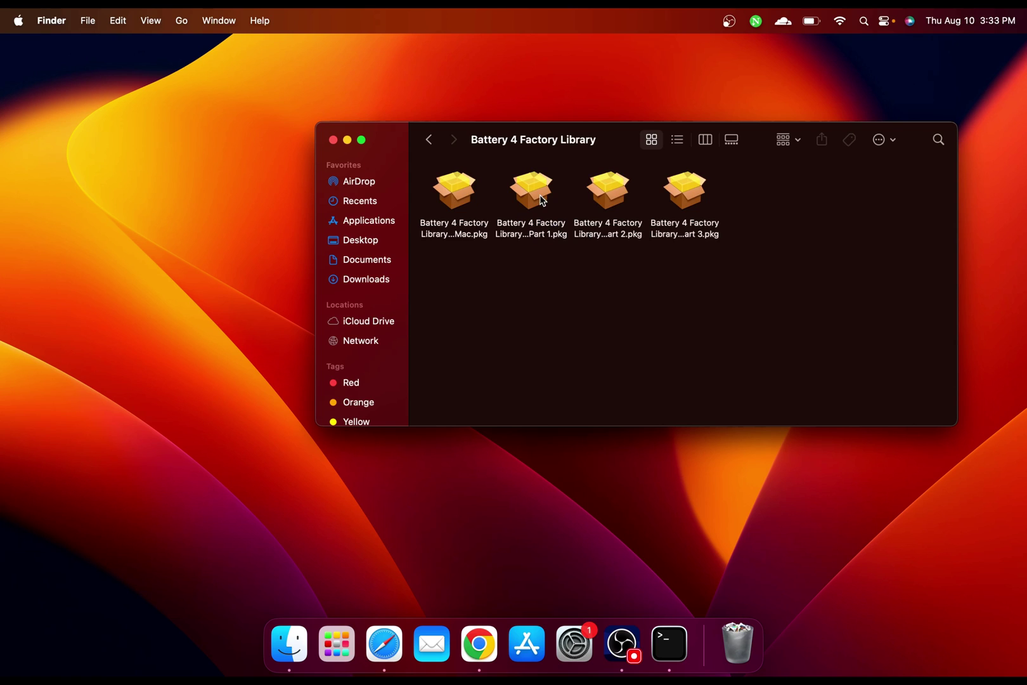
double_click(450, 192)
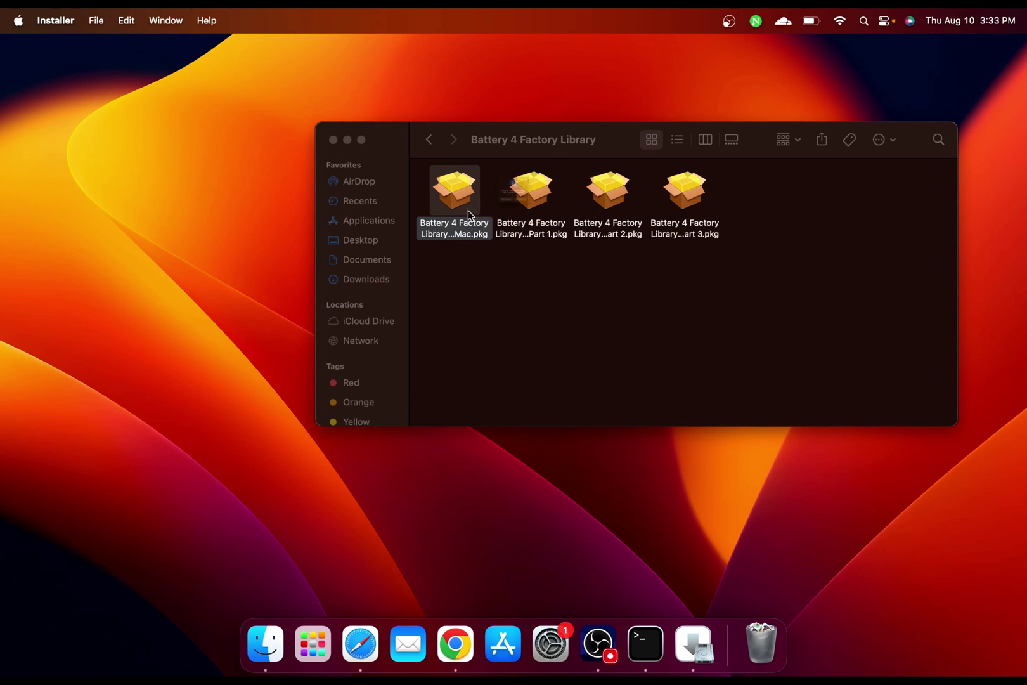
click(556, 247)
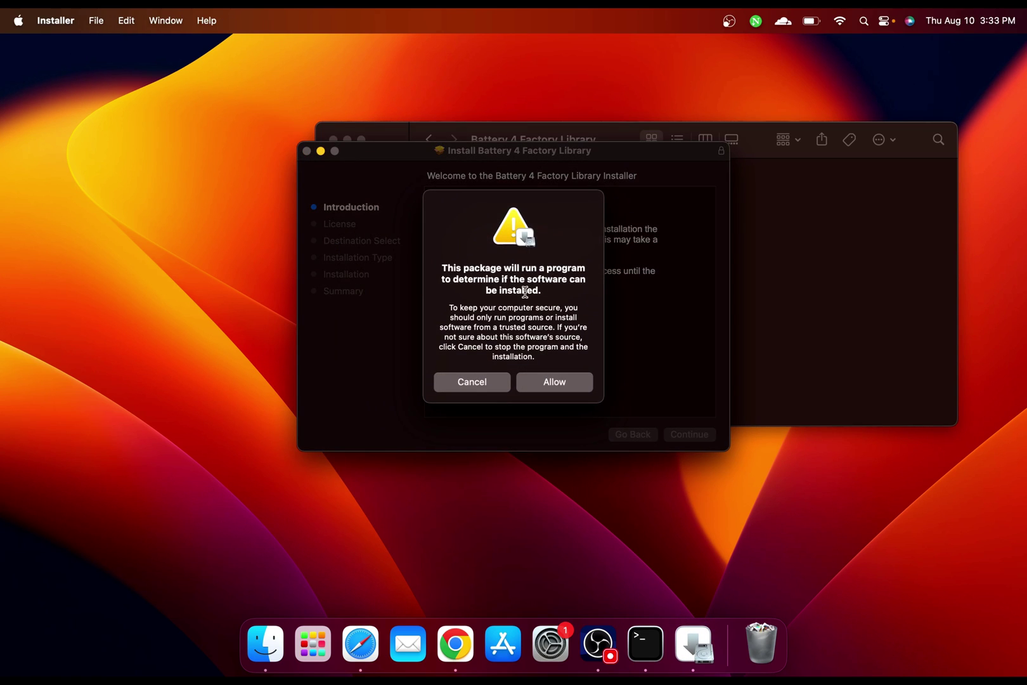
click(558, 380)
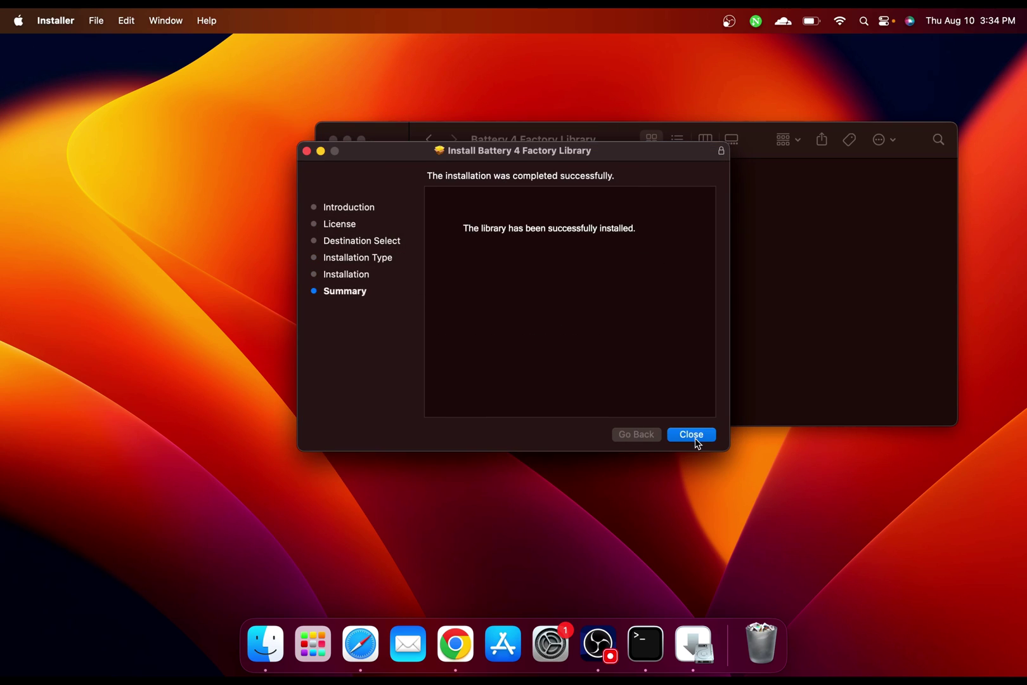
click(695, 436)
Check the Expansions folder's size and details with Get Info
click(430, 141)
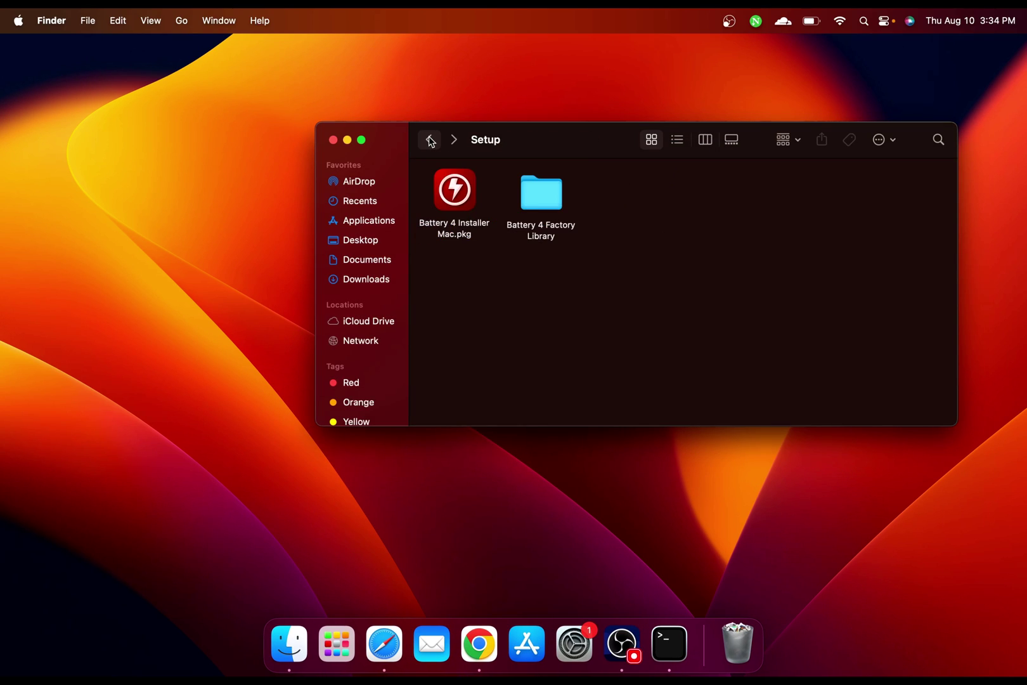
double_click(613, 211)
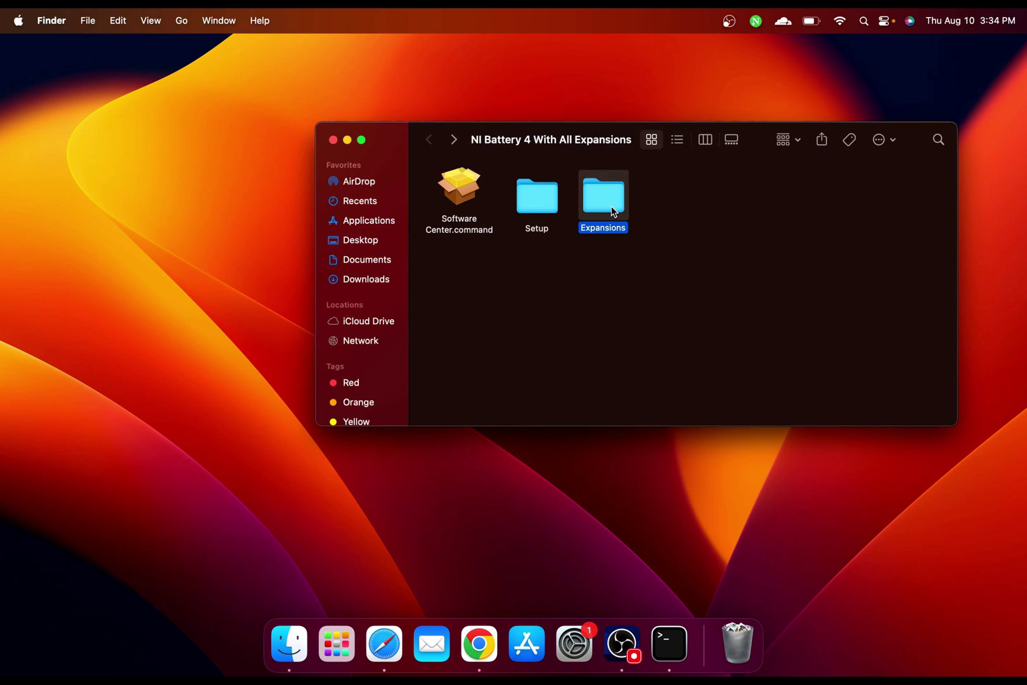
click(430, 140)
click(618, 193)
right_click(604, 197)
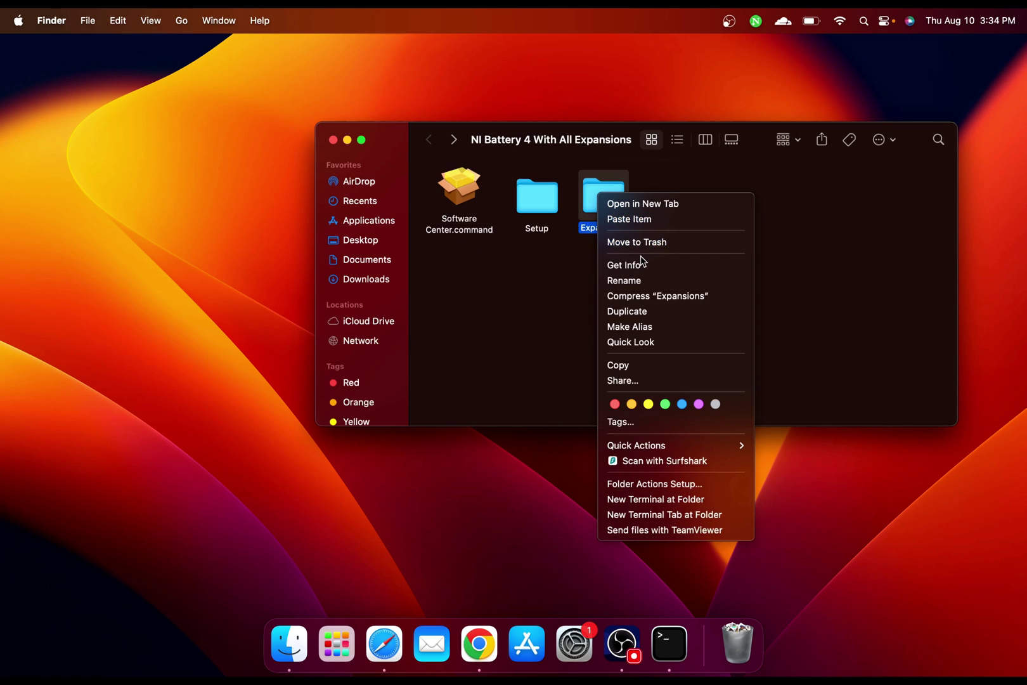
click(641, 263)
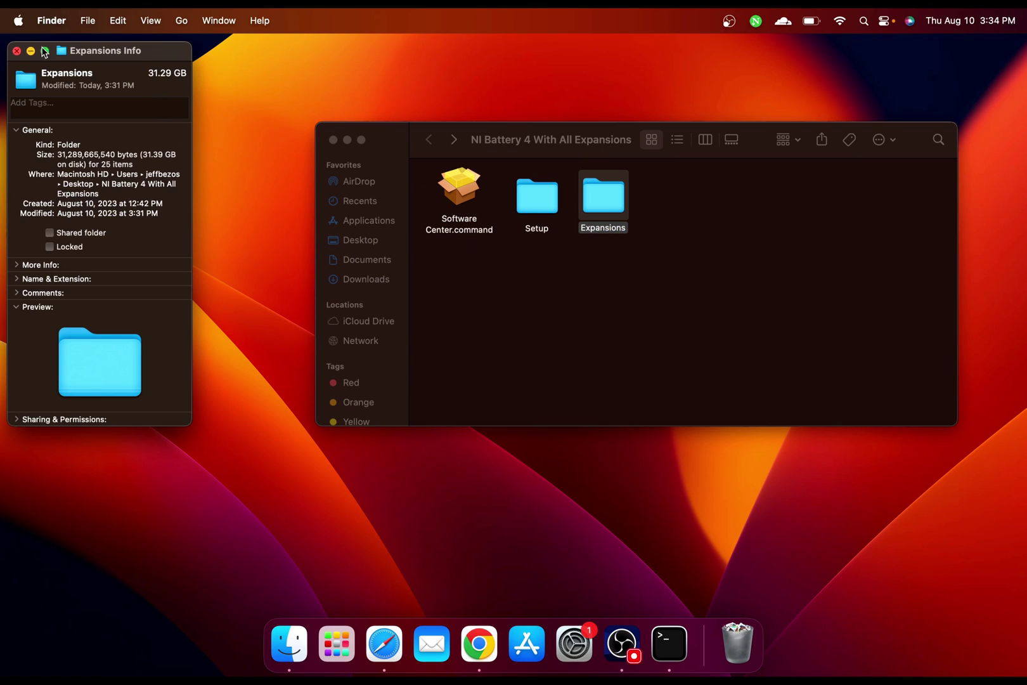
click(17, 50)
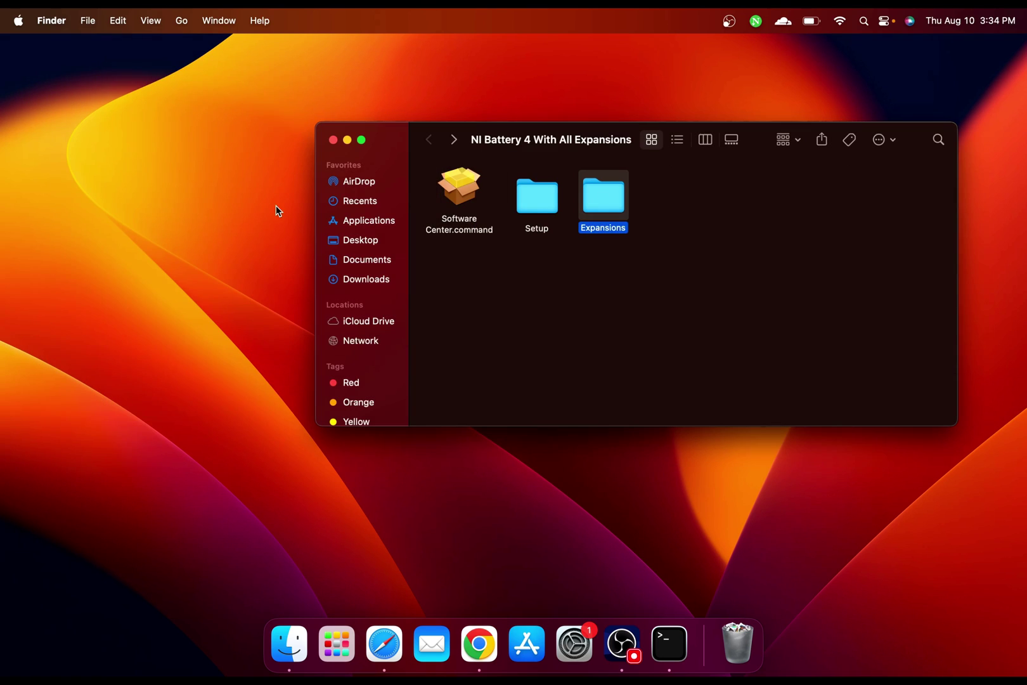
Open the Expansions folder and browse its expansion disk images
double_click(596, 208)
scroll(611, 253, up, 2)
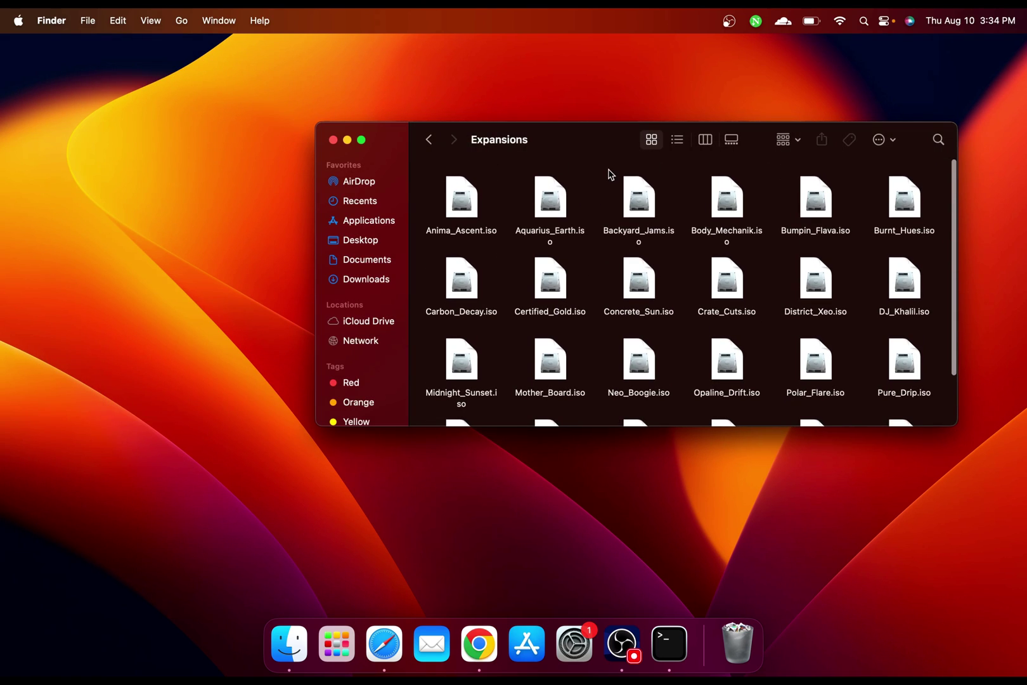
drag(601, 149, 402, 117)
scroll(391, 222, down, 3)
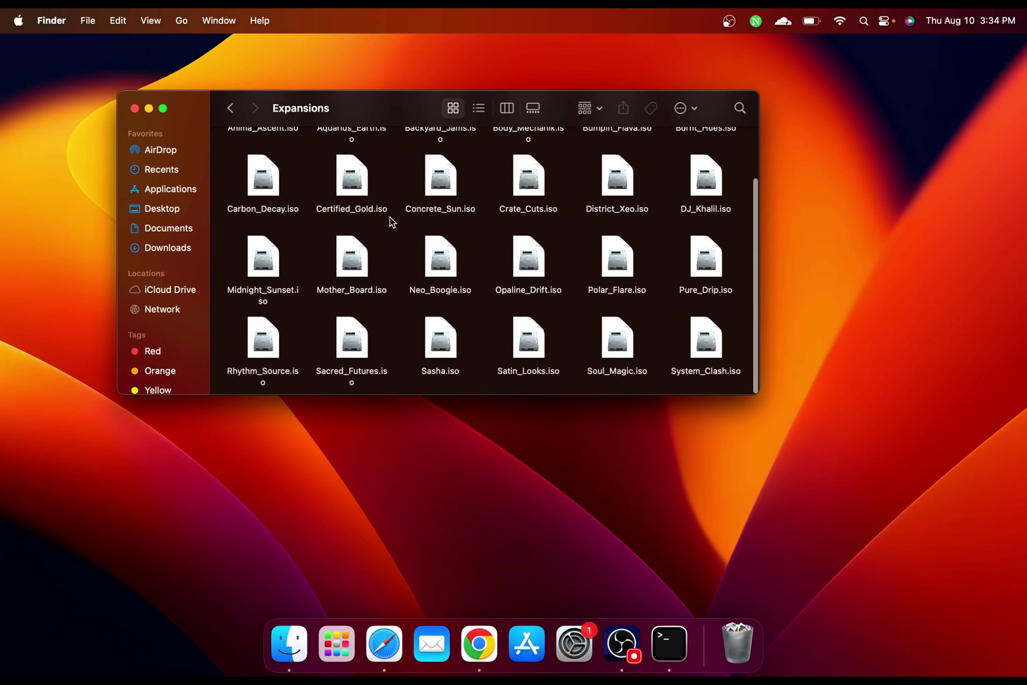
scroll(391, 222, up, 2)
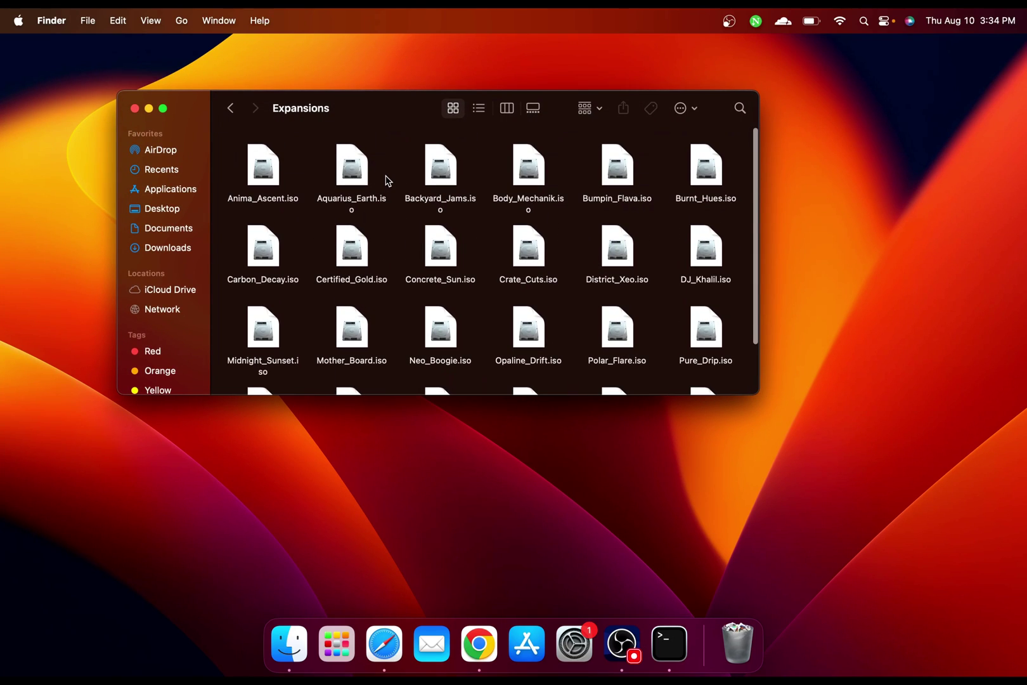
scroll(389, 243, down, 2)
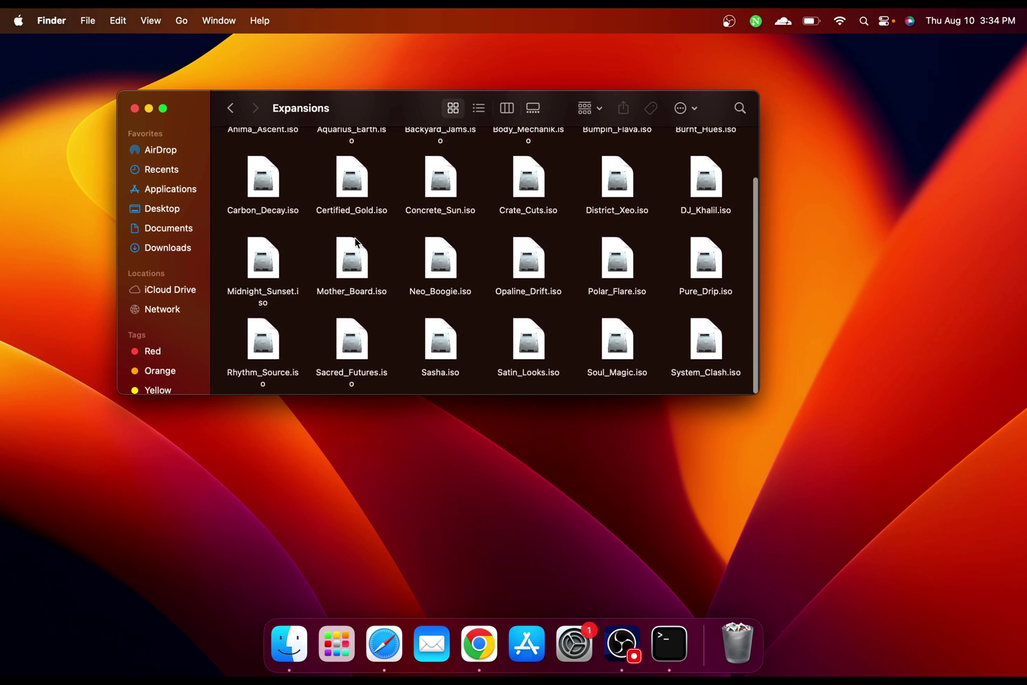
scroll(390, 243, up, 2)
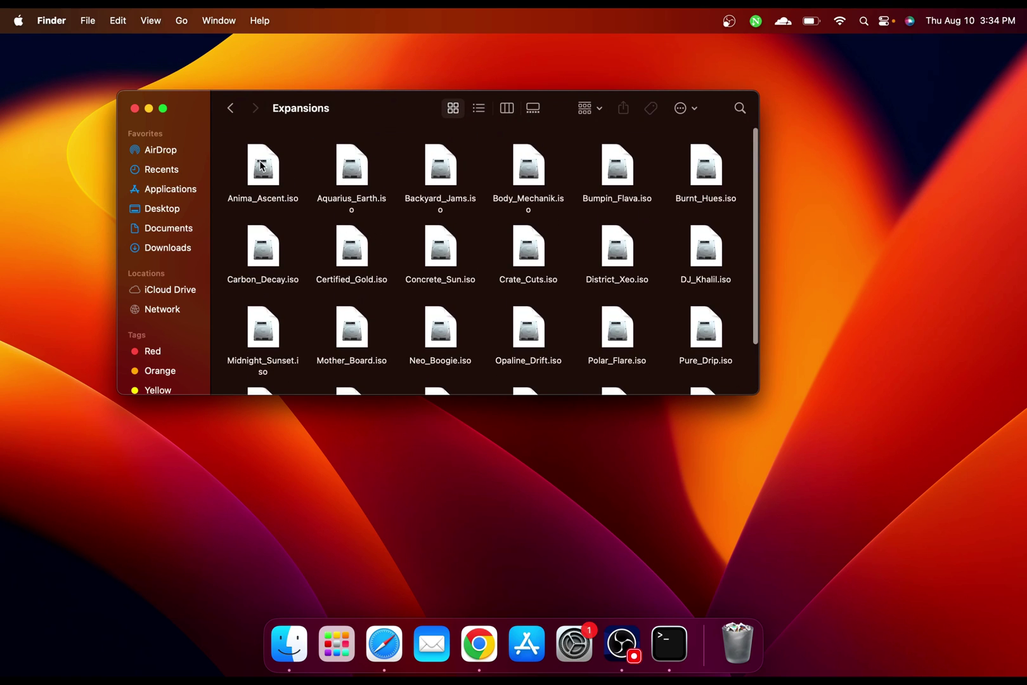
Mount Anima_Ascent.iso and run its Mac installer package to completion
double_click(266, 175)
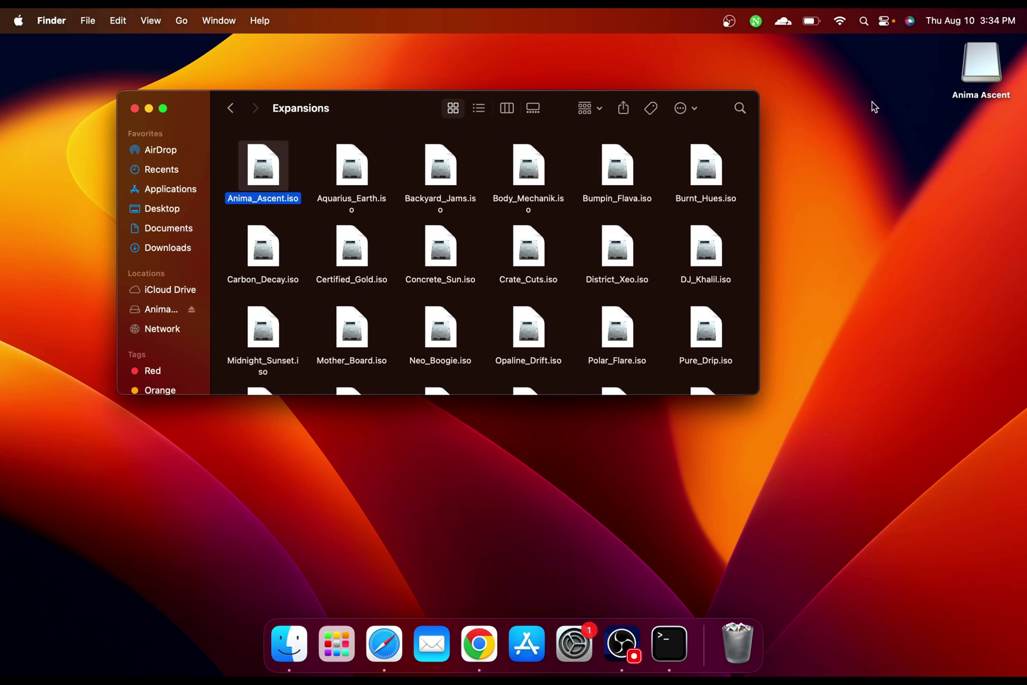
drag(973, 76, 953, 192)
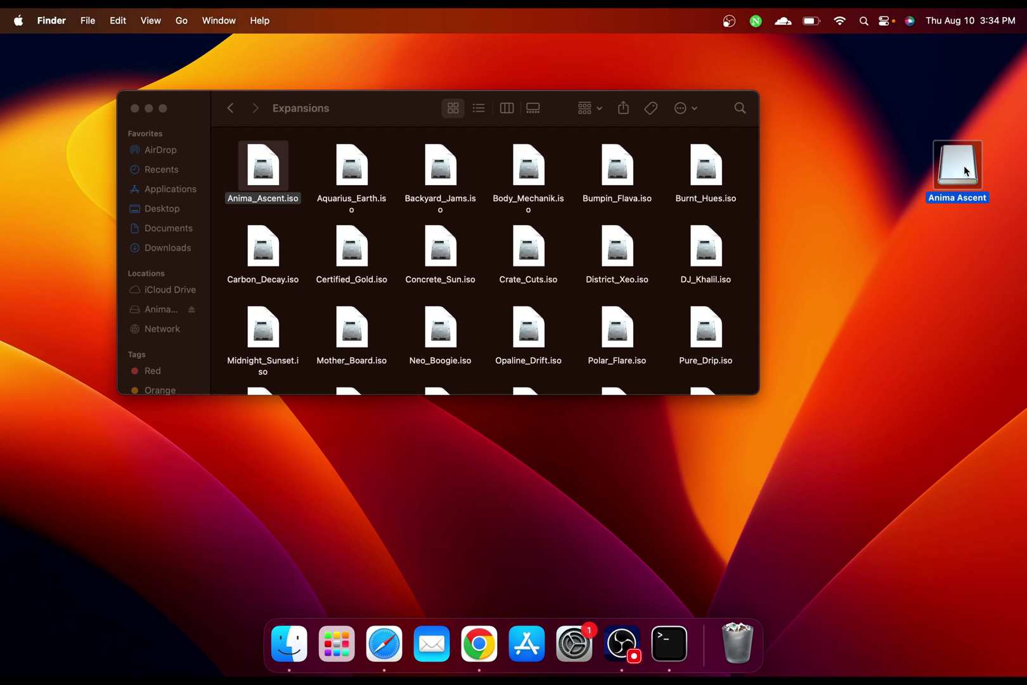
double_click(964, 168)
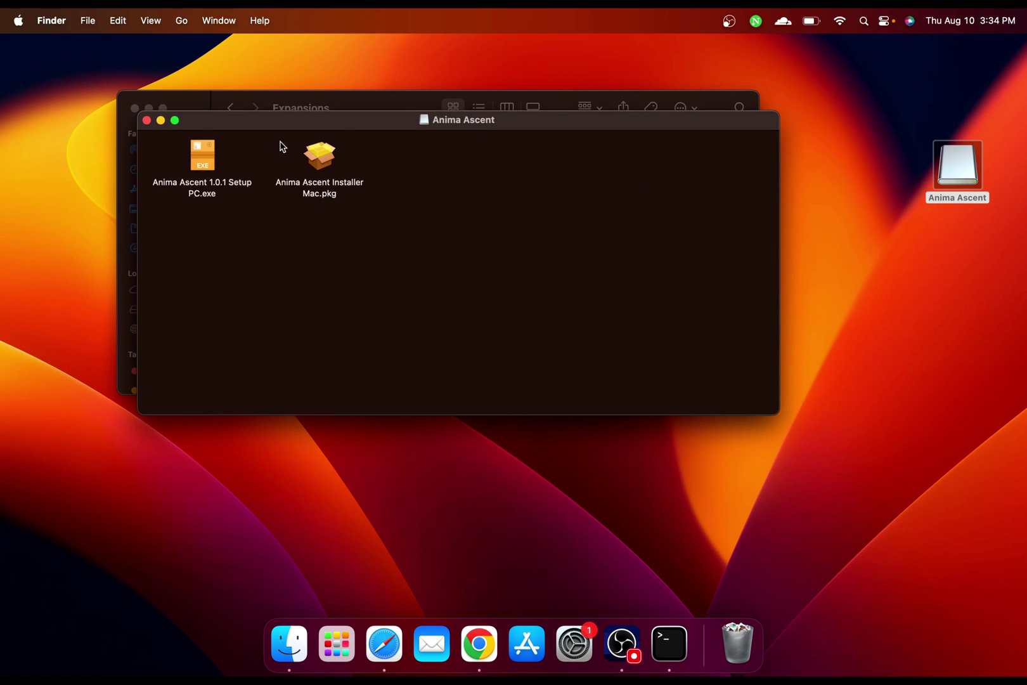
drag(277, 120, 529, 183)
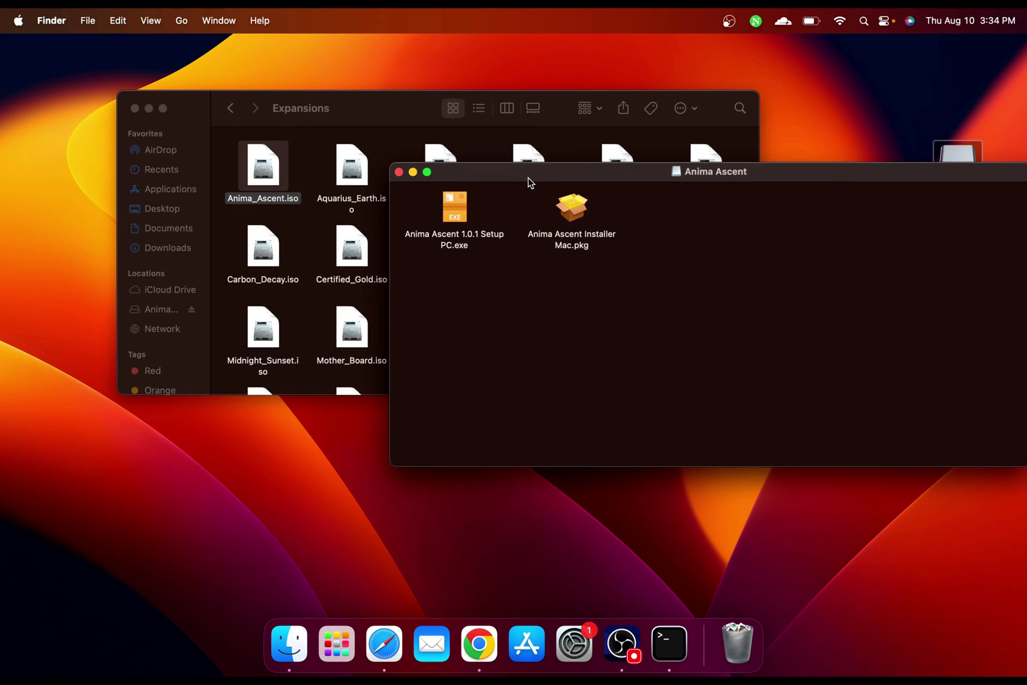
double_click(574, 211)
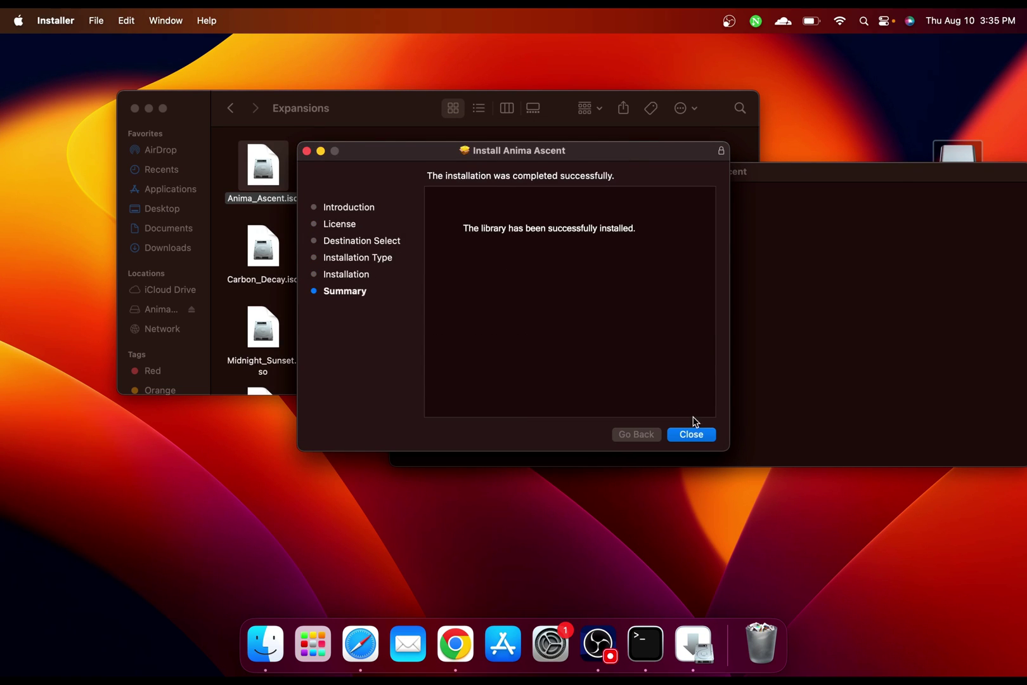
click(683, 435)
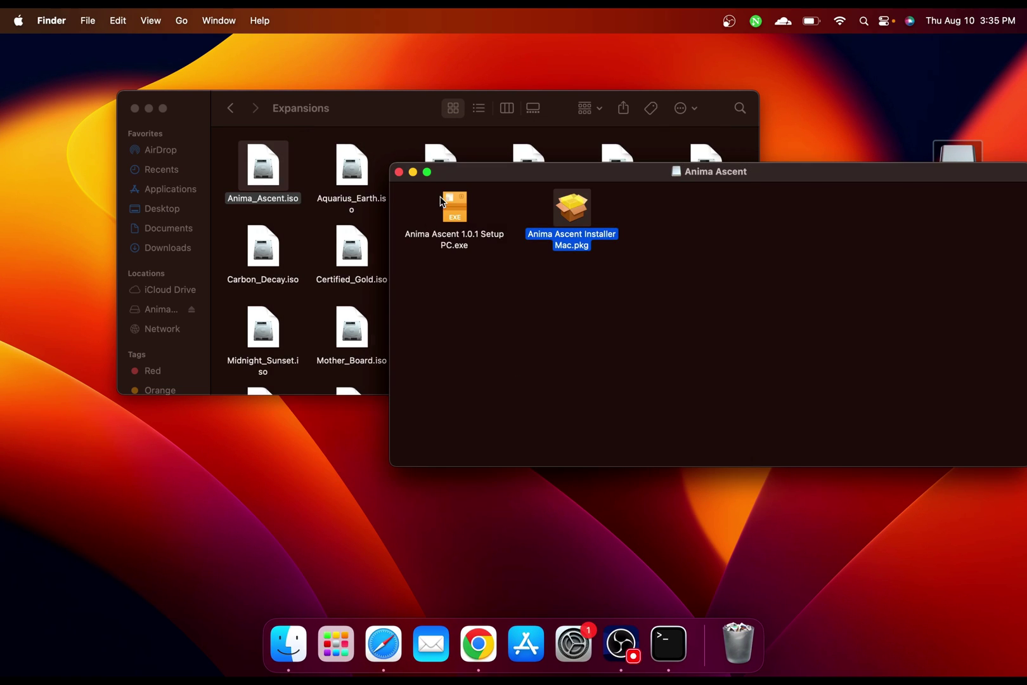
Mount the Backyard_Jams disk image and launch its Mac installer package
click(399, 173)
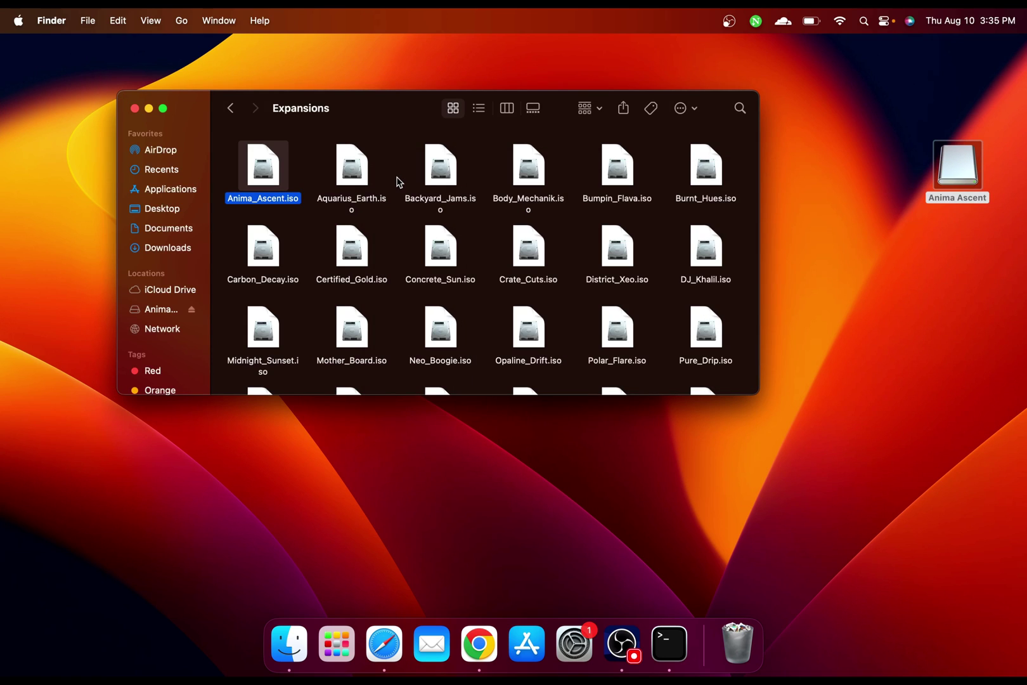
click(394, 180)
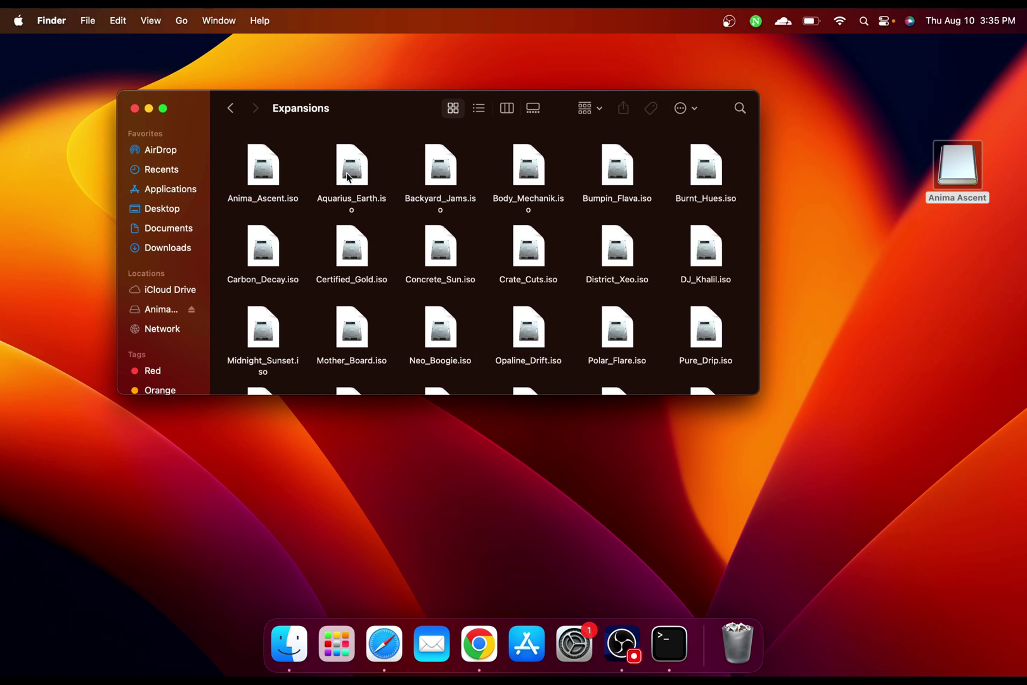
double_click(444, 167)
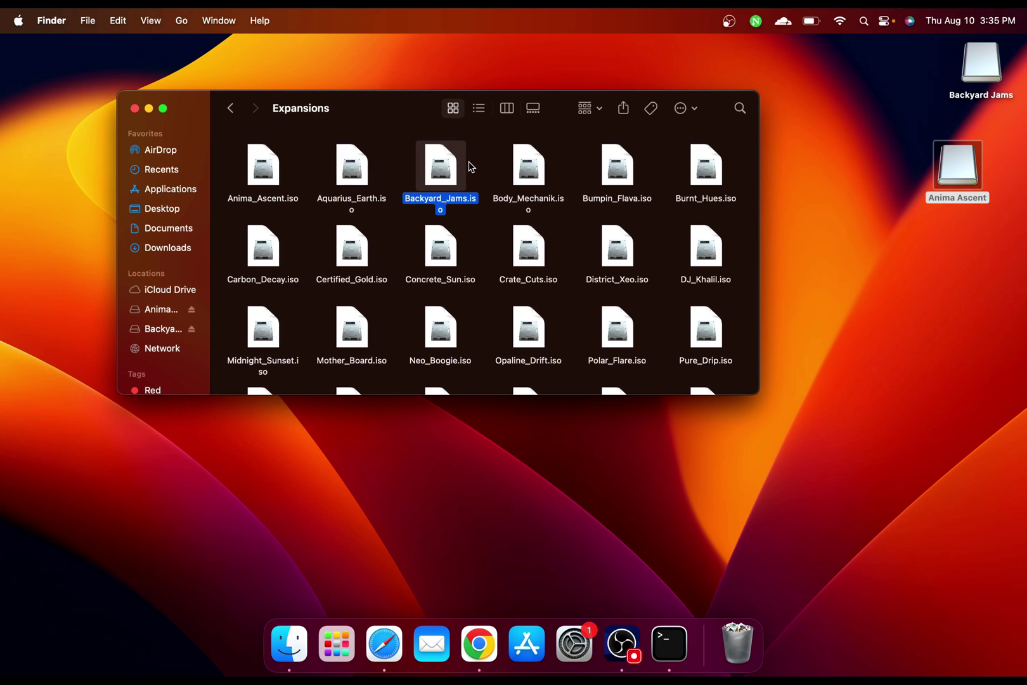
double_click(975, 75)
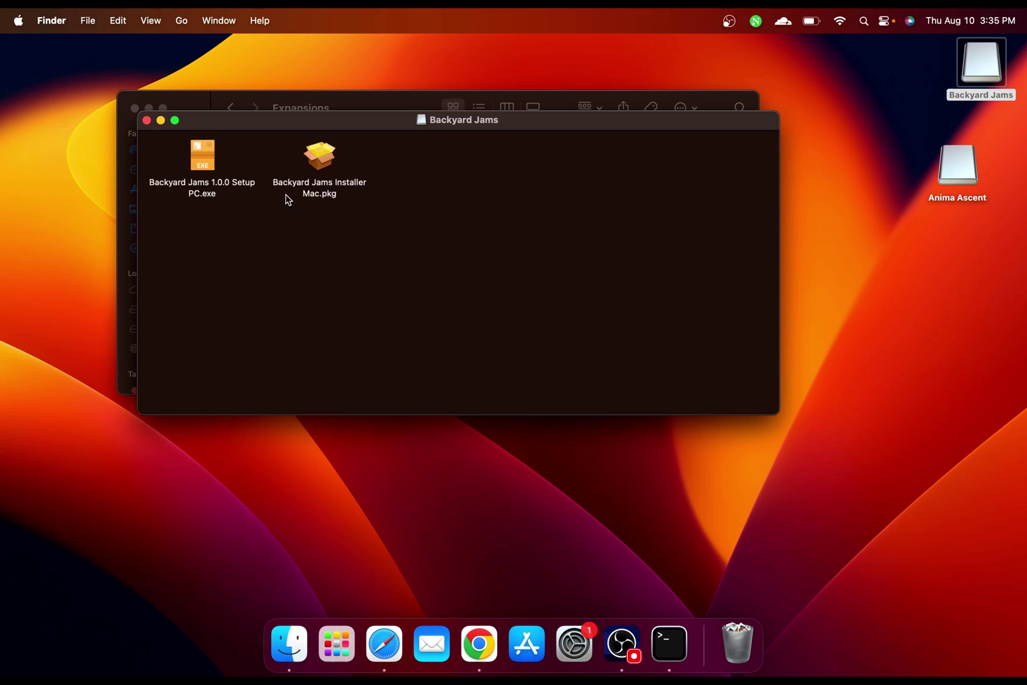
double_click(321, 156)
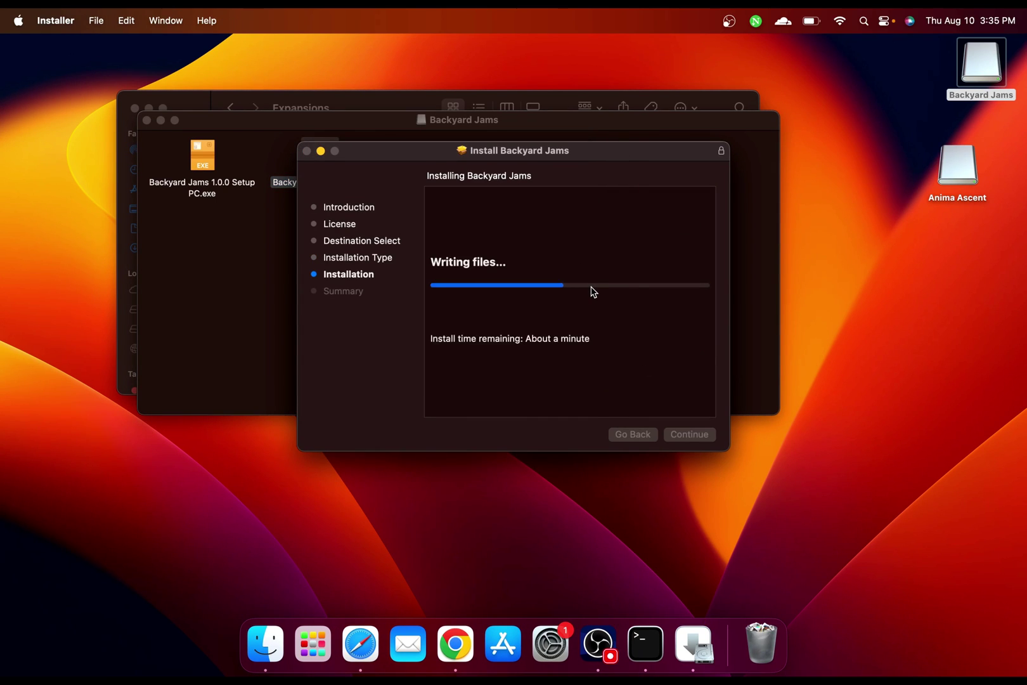
Close the Backyard Jams and Expansions windows and restart the Mac
click(147, 120)
scroll(440, 206, down, 3)
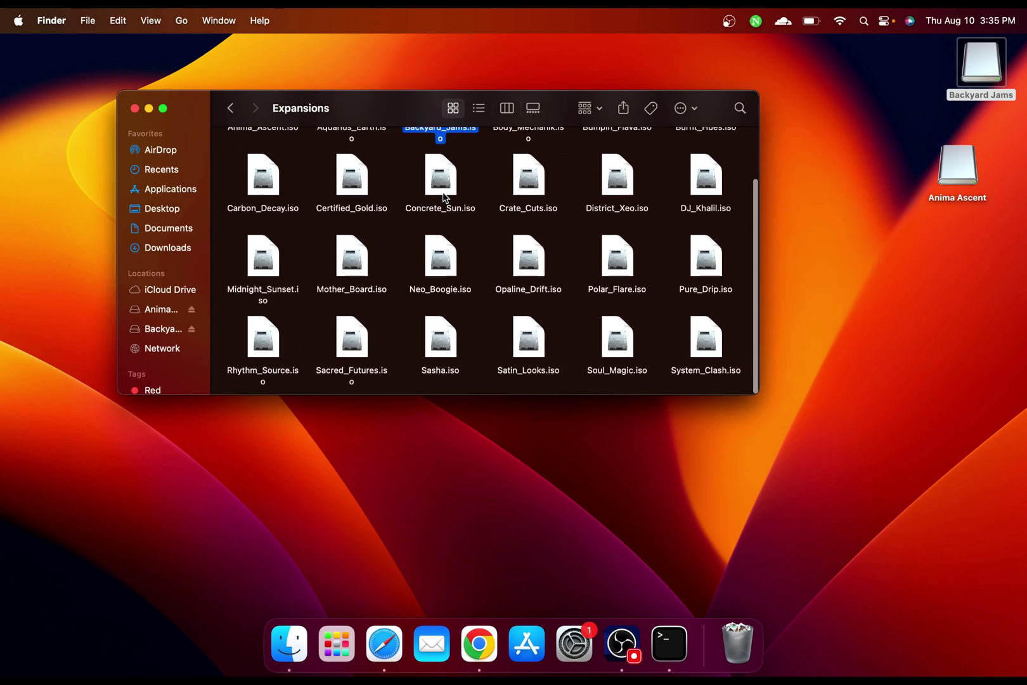
scroll(442, 203, up, 3)
click(133, 108)
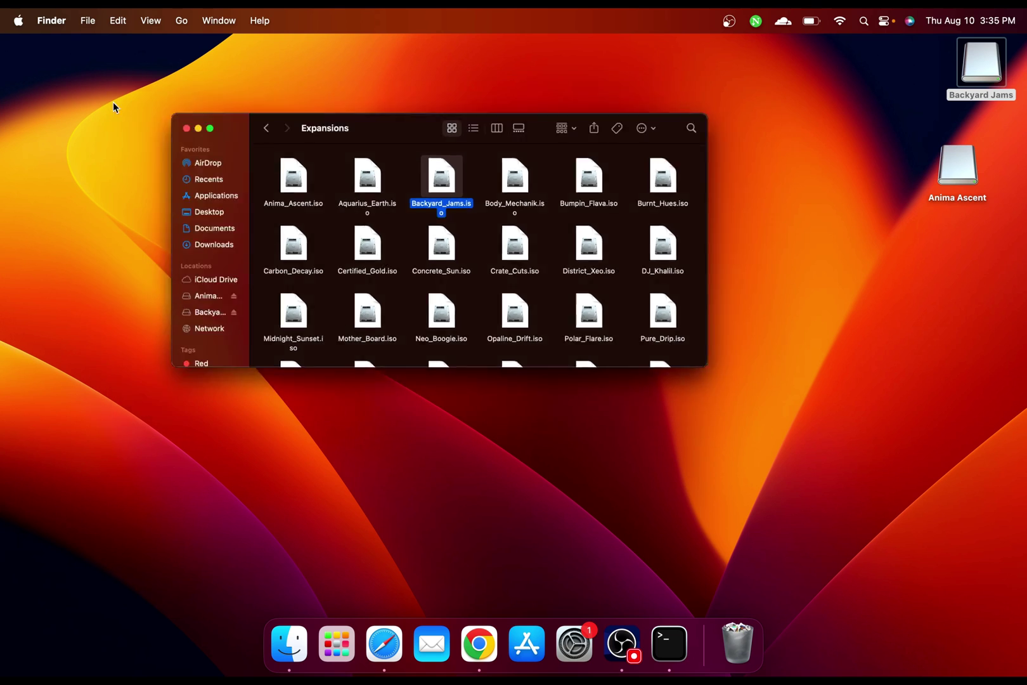
click(15, 18)
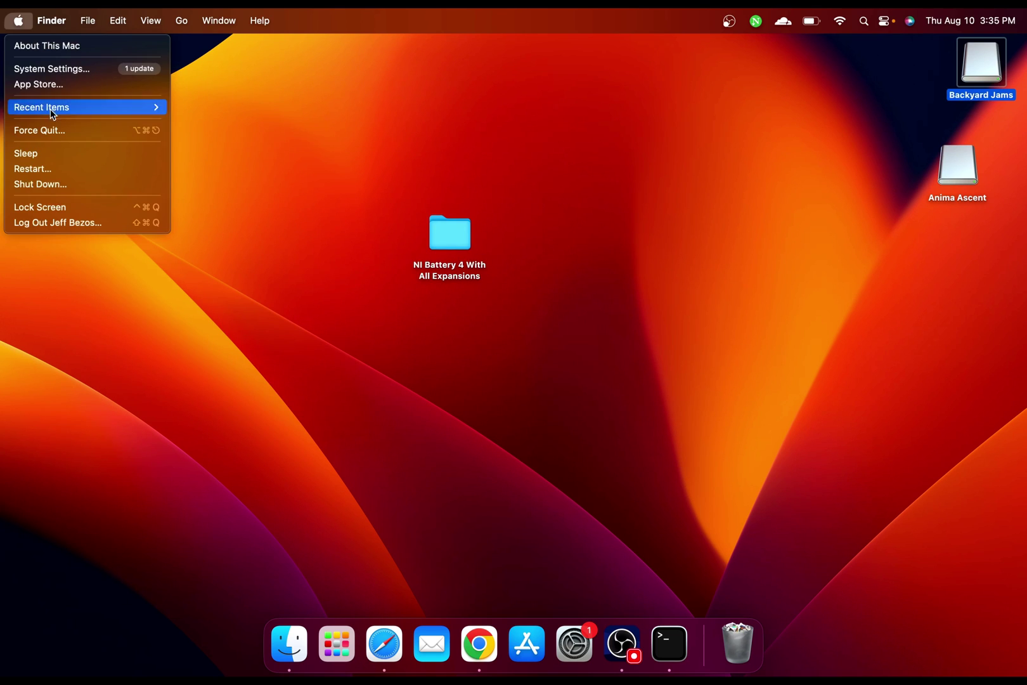
click(50, 166)
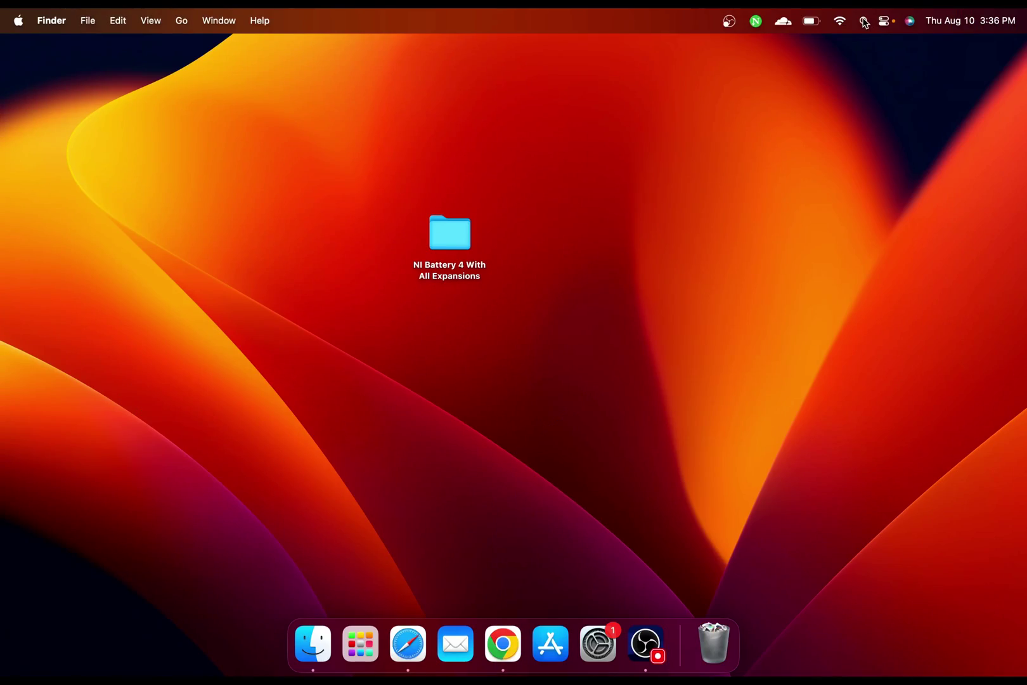
click(863, 21)
Launch Ableton Live via Spotlight and load Battery 4 from AUv2 > Native Instruments
text(a)
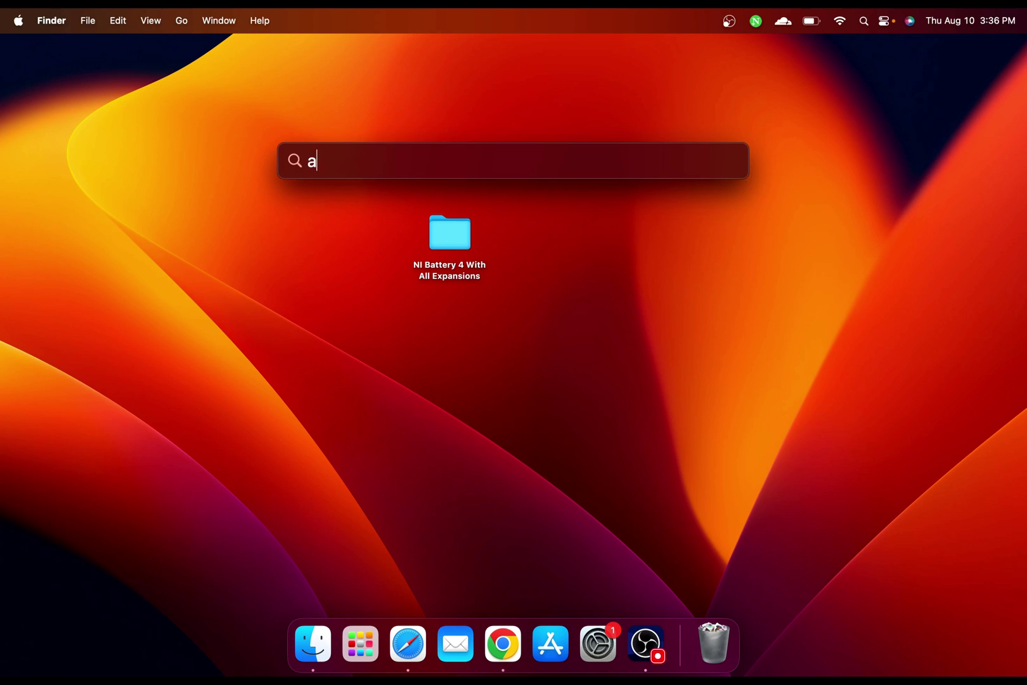
text(ble)
key(Return)
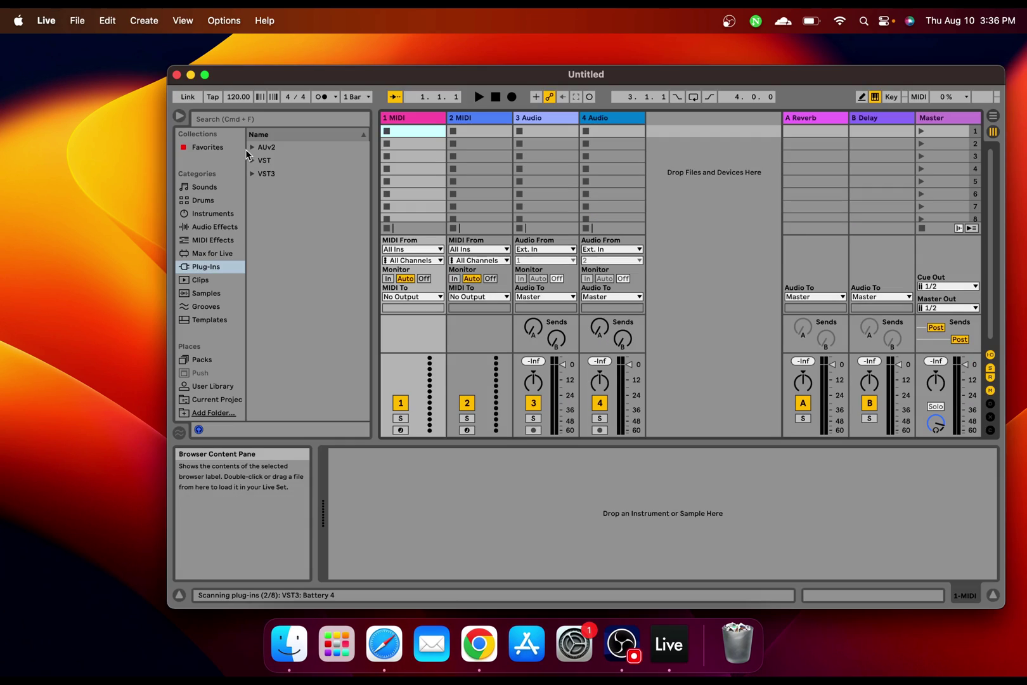
click(252, 148)
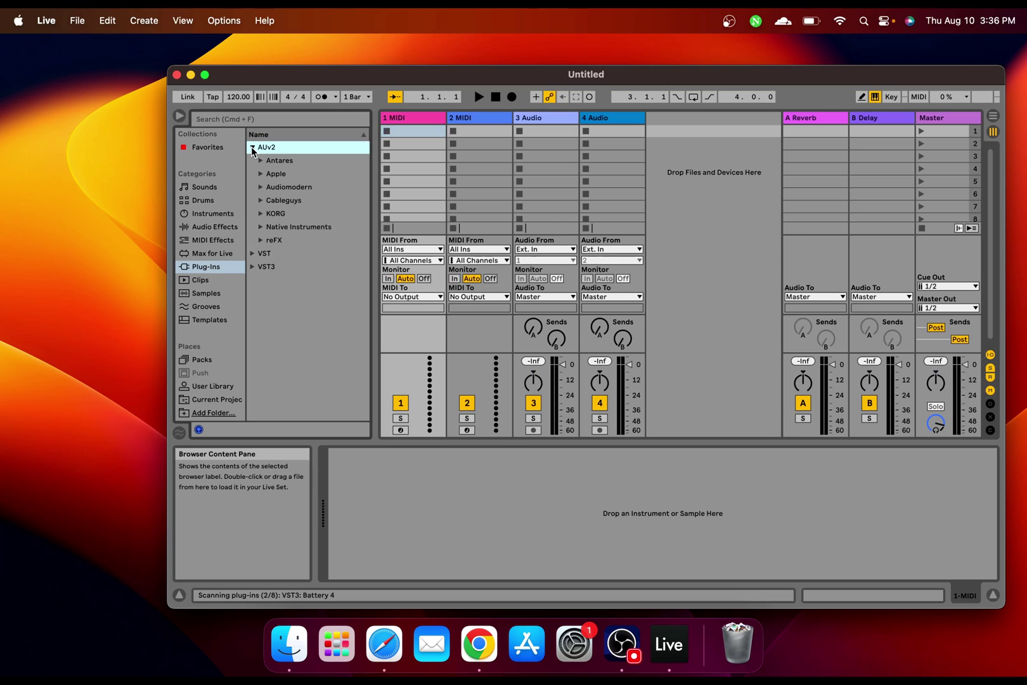
click(260, 226)
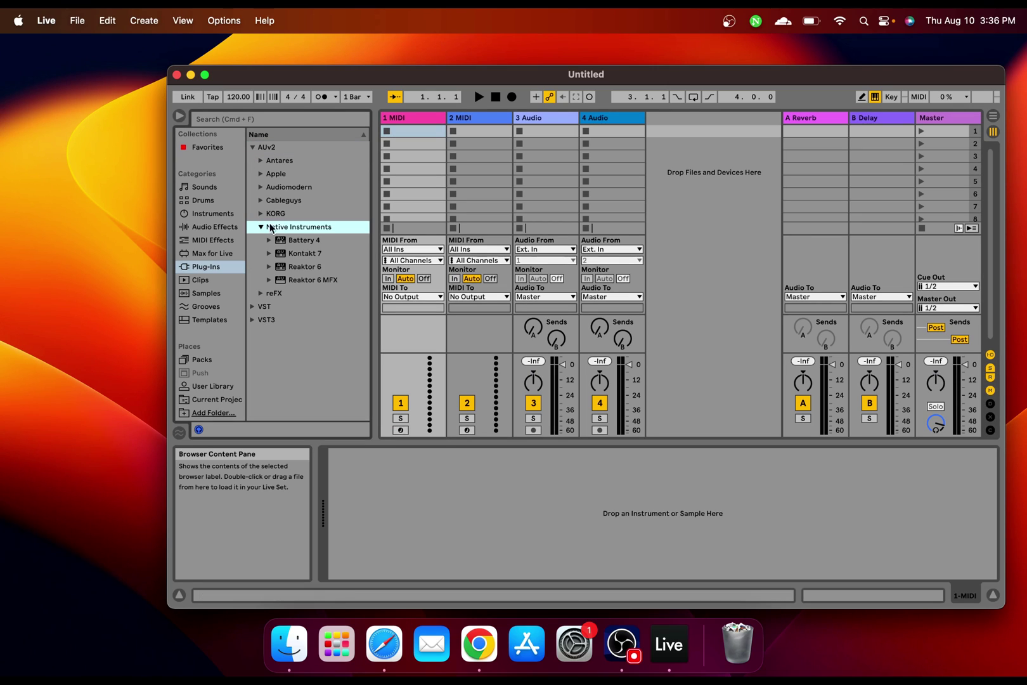
click(309, 240)
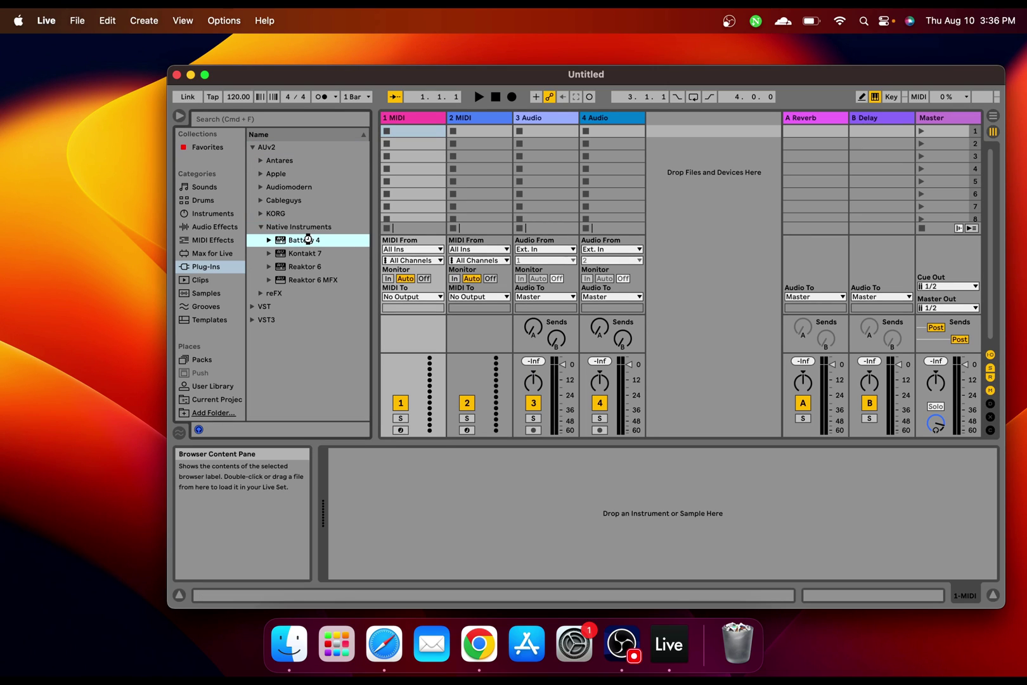
double_click(308, 240)
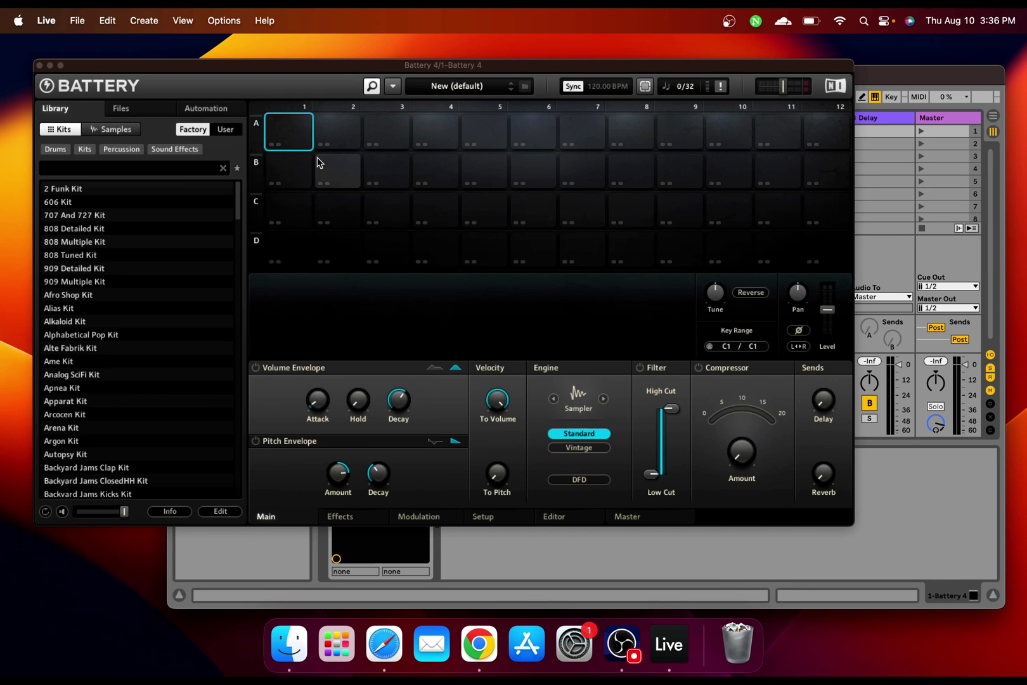
Load the 808 Detailed Kit and audition its snare, closed hi-hat and open hi-hat pads
scroll(125, 241, down, 10)
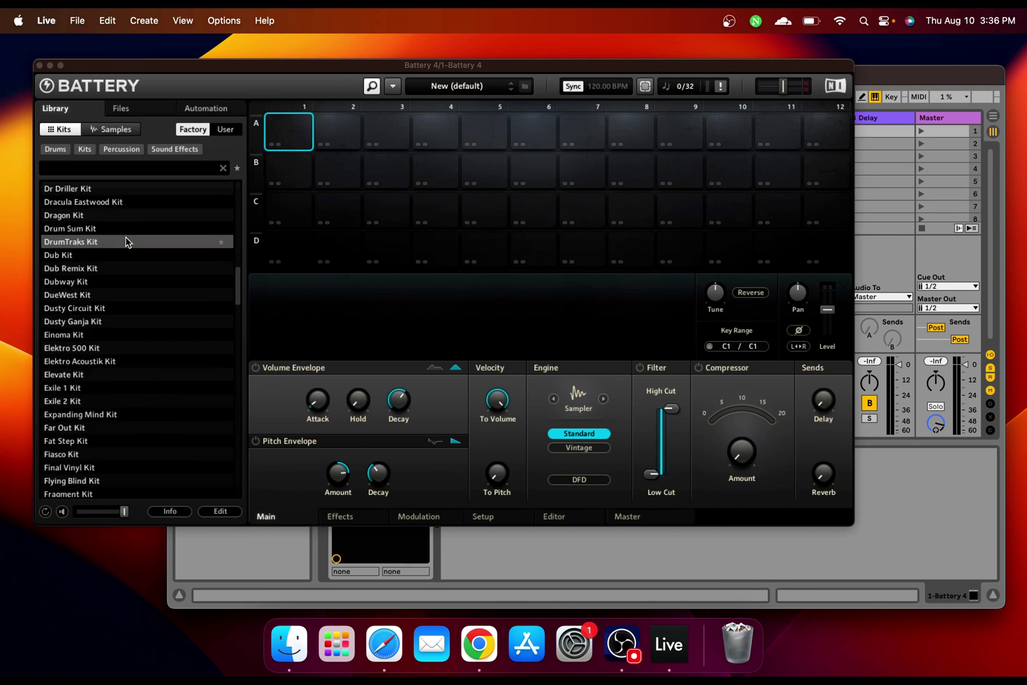
scroll(125, 242, down, 10)
scroll(125, 242, down, 10)
scroll(126, 241, down, 10)
scroll(126, 241, up, 10)
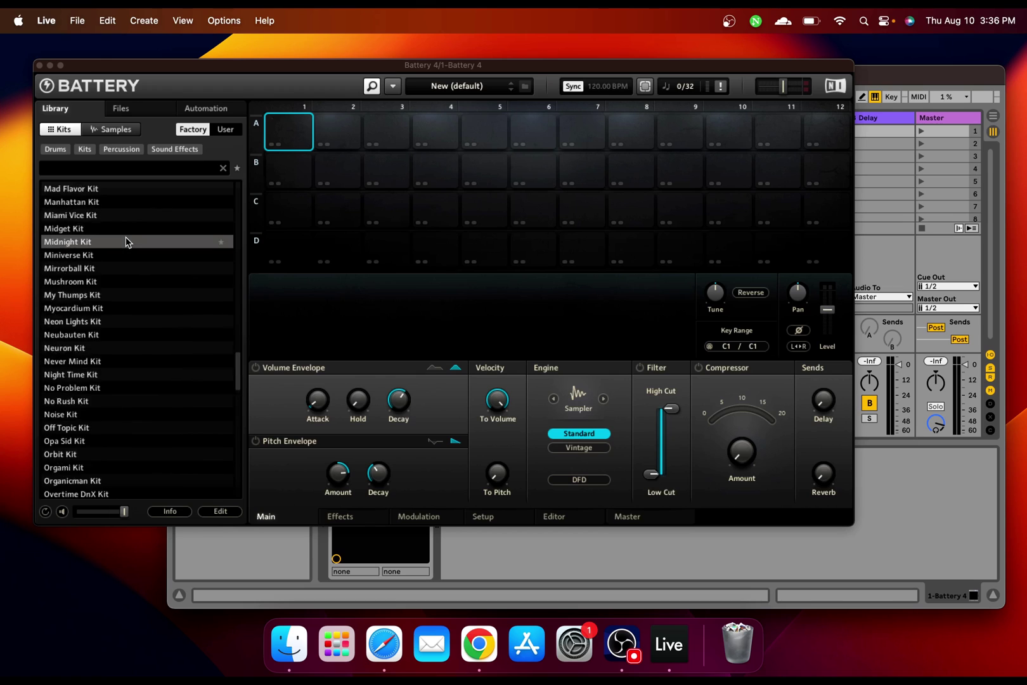
scroll(126, 240, up, 10)
scroll(114, 222, up, 10)
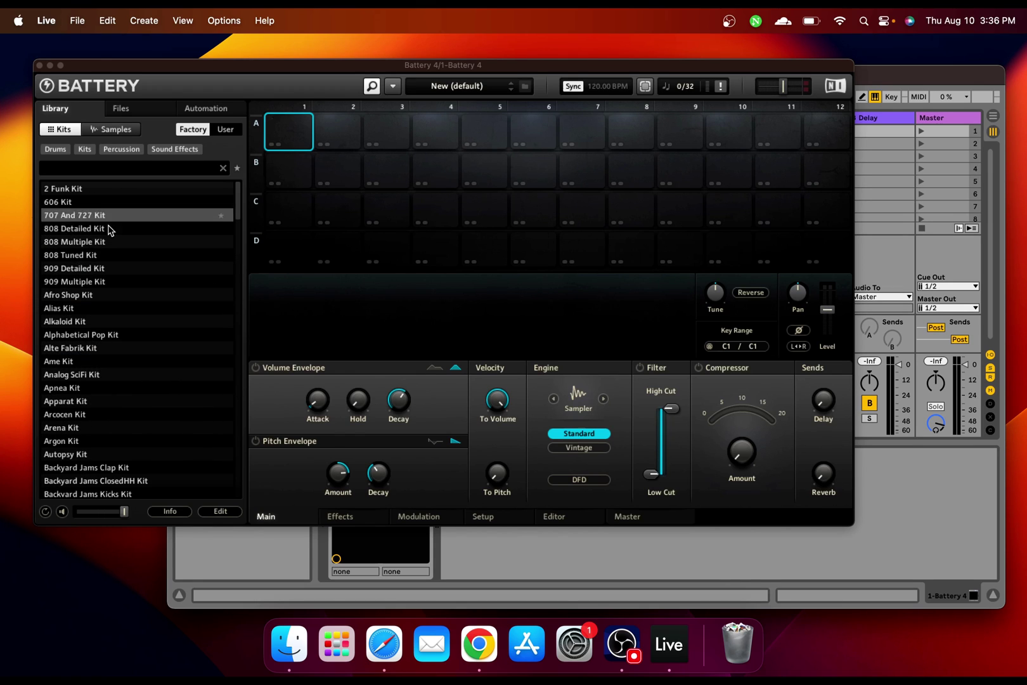
click(75, 232)
double_click(75, 232)
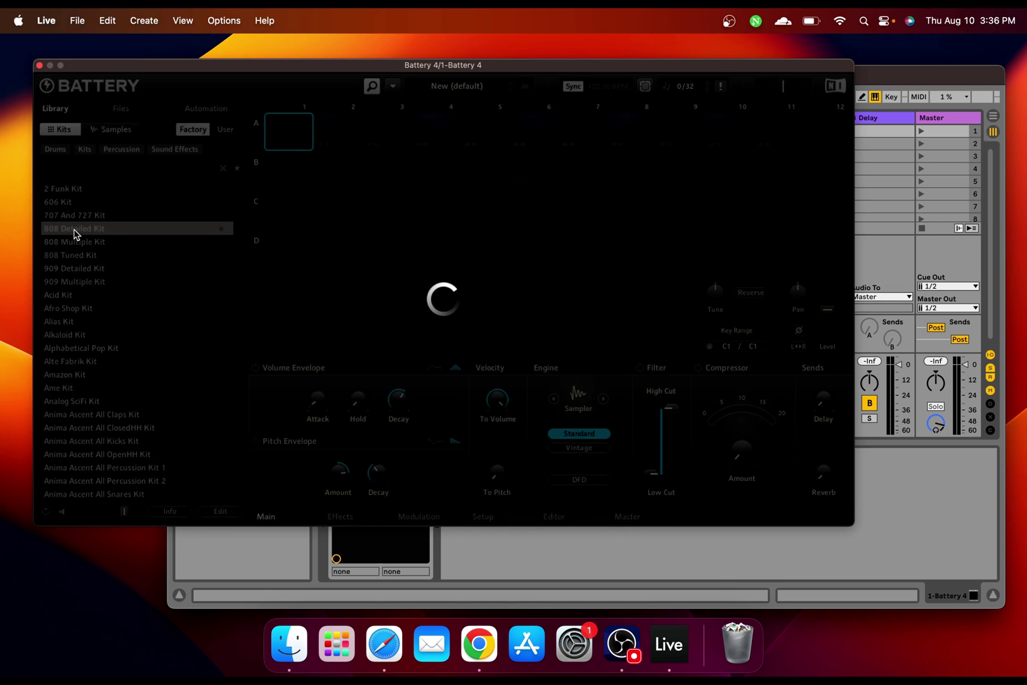
click(378, 192)
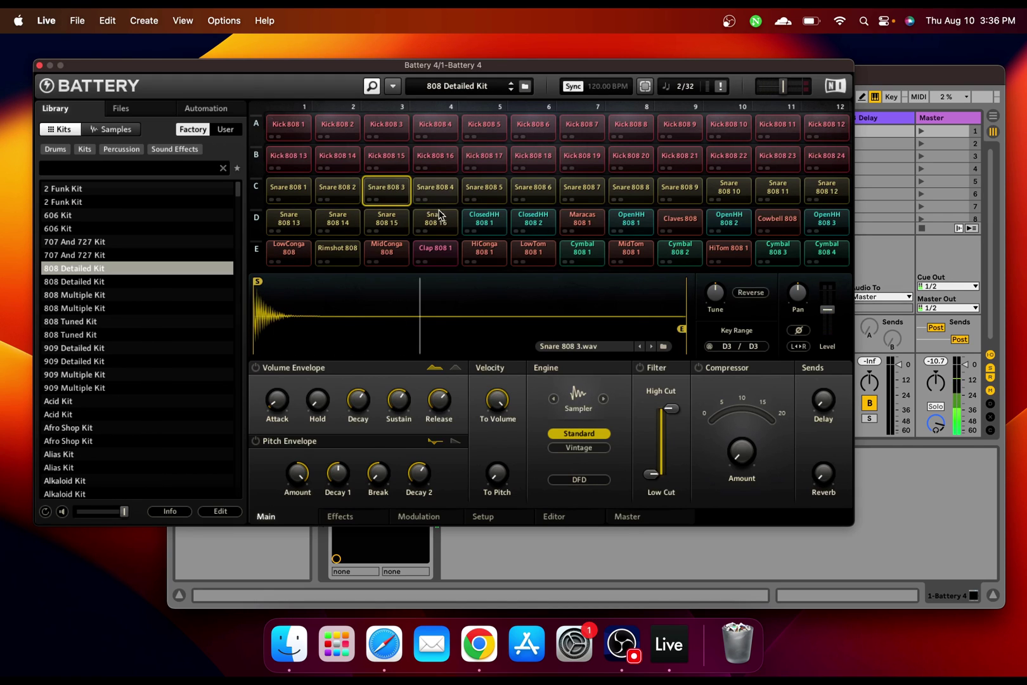
click(482, 222)
click(533, 222)
click(631, 222)
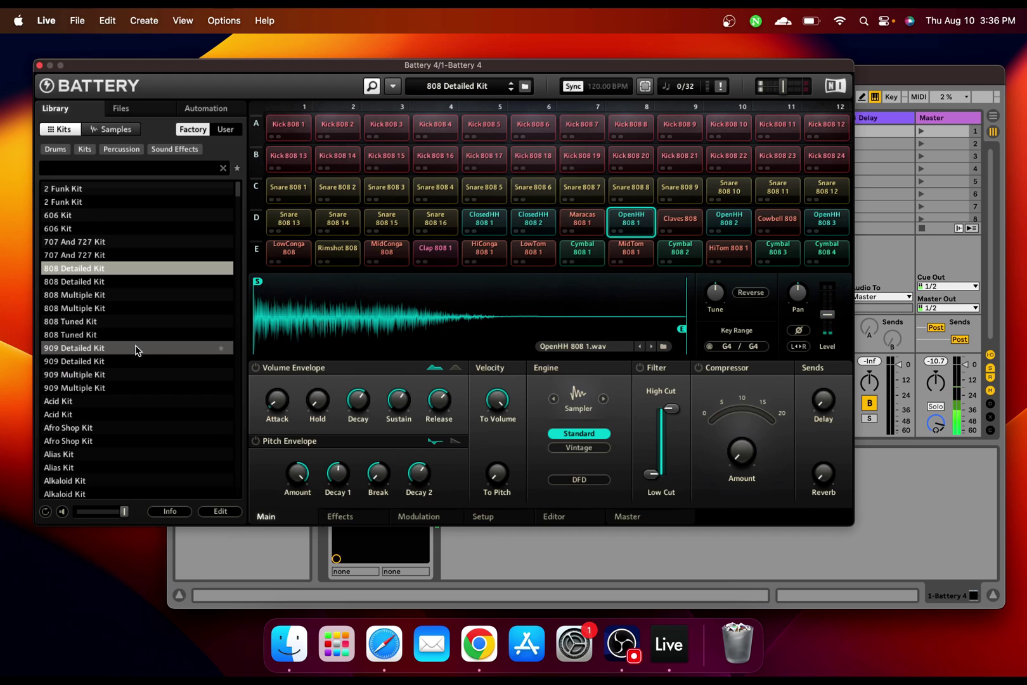
Load the Afro Shop Kit and audition its Dunumba and Snare pads
click(73, 427)
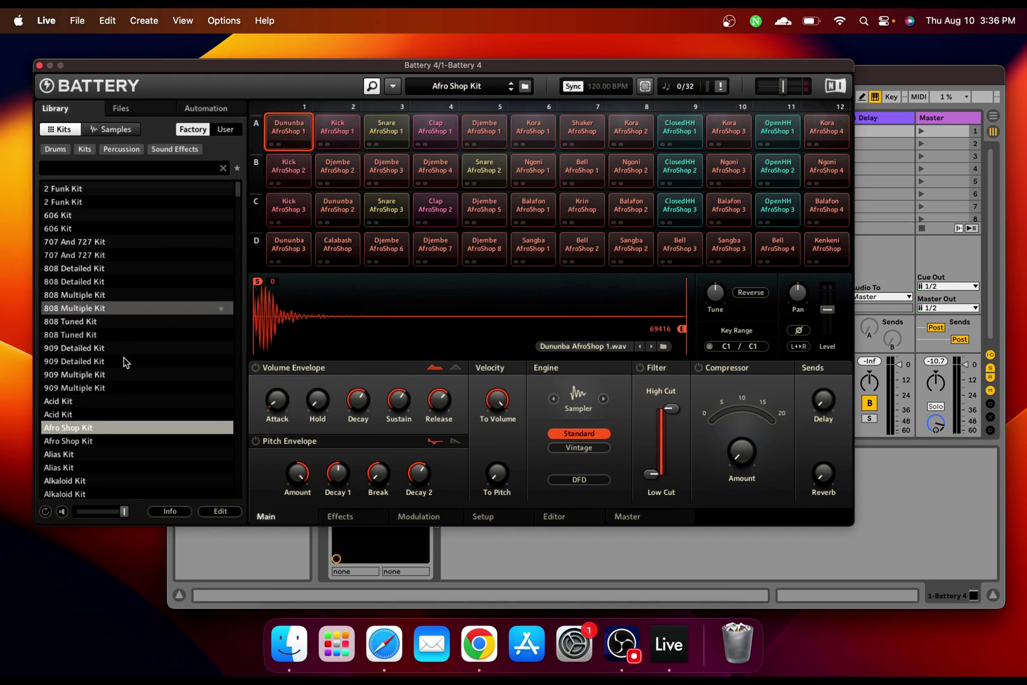
click(339, 209)
click(395, 204)
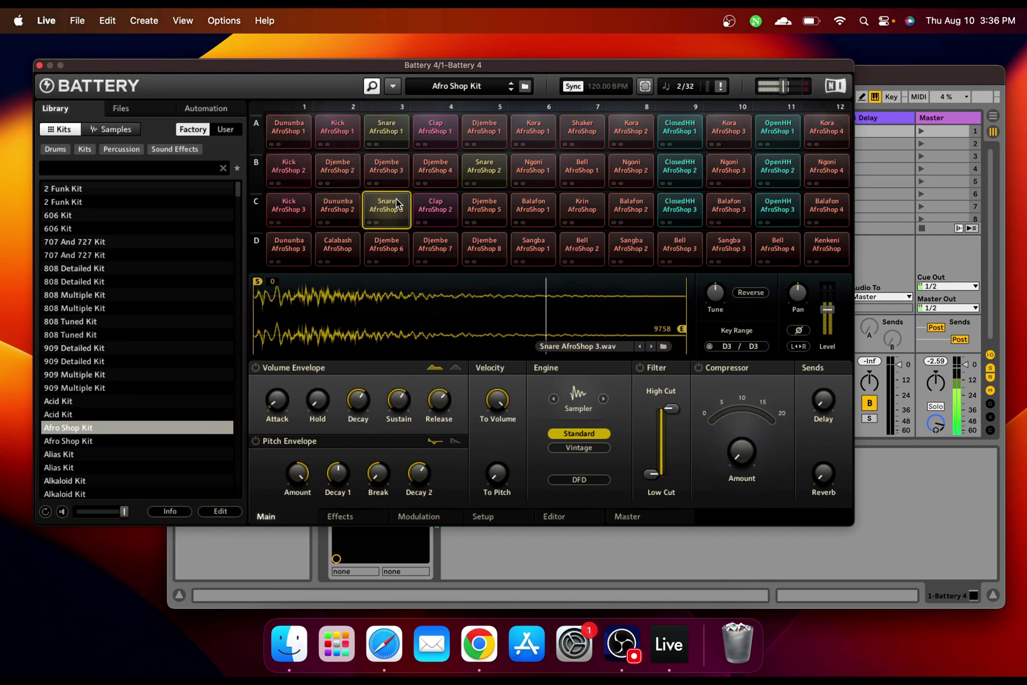
Load the Ambience Apnea sample onto pad C3 and audition it with the clap and Dunumba pads
click(113, 129)
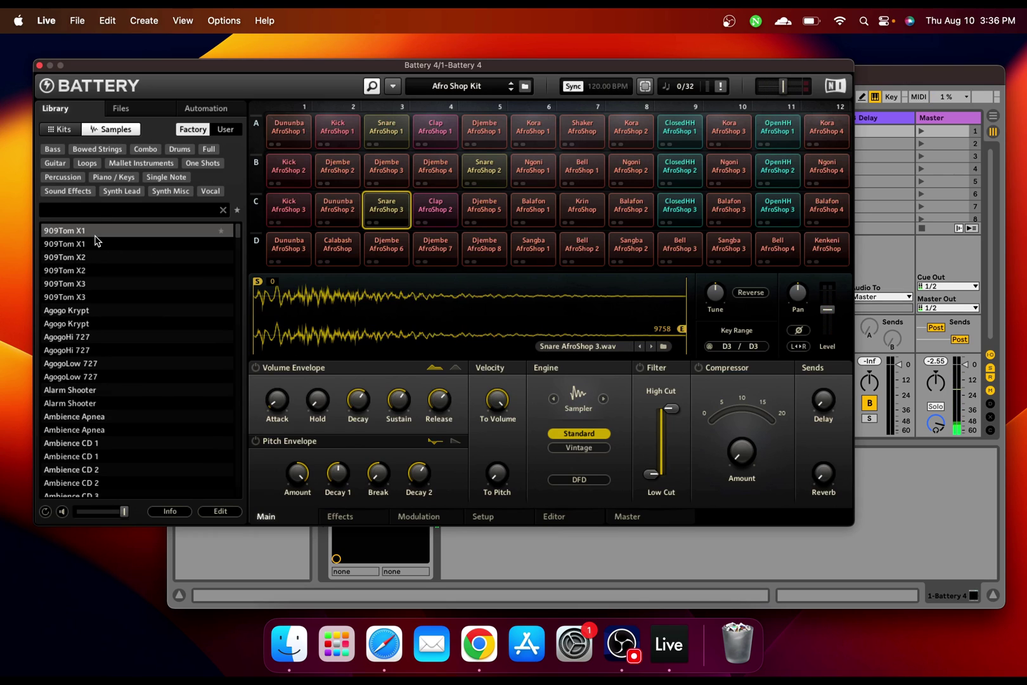
click(87, 164)
click(86, 163)
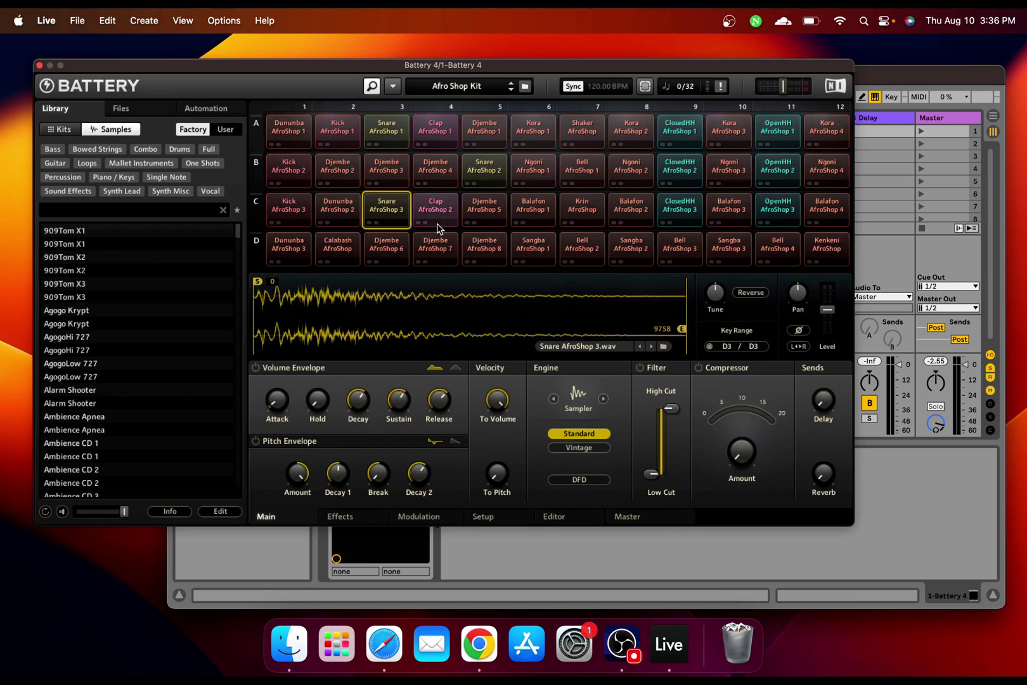
click(77, 270)
double_click(76, 270)
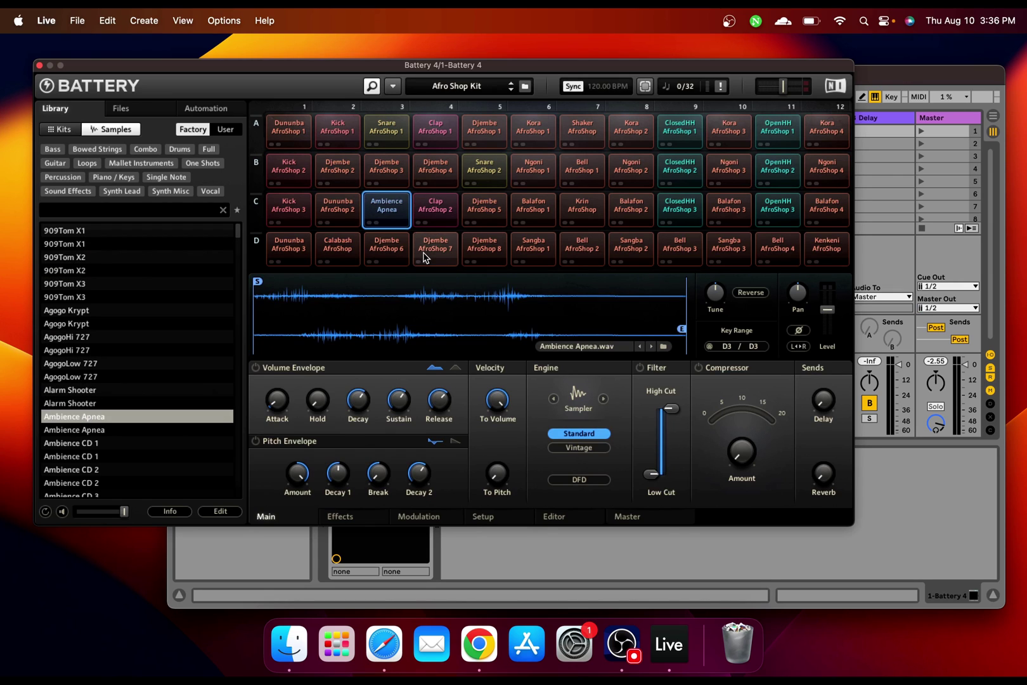
click(435, 206)
click(386, 206)
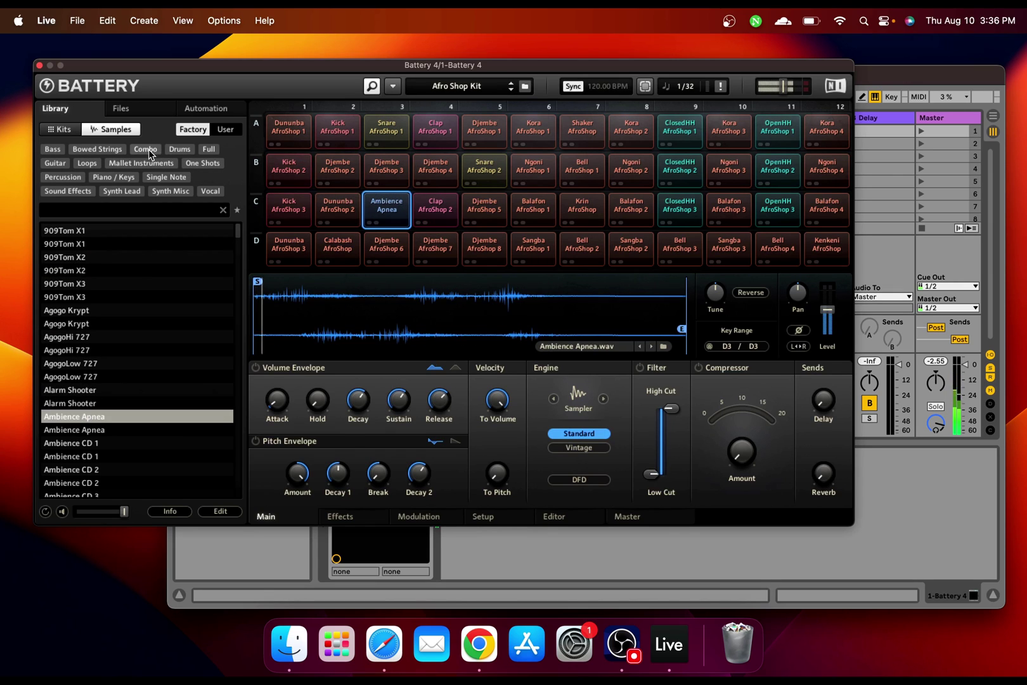
click(334, 223)
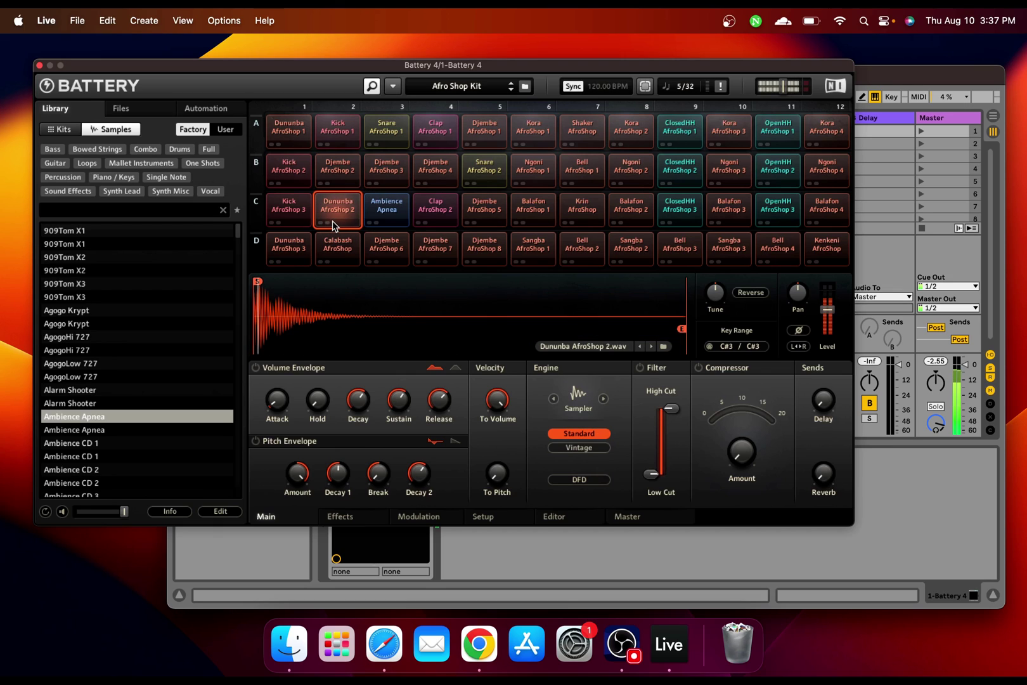
click(344, 220)
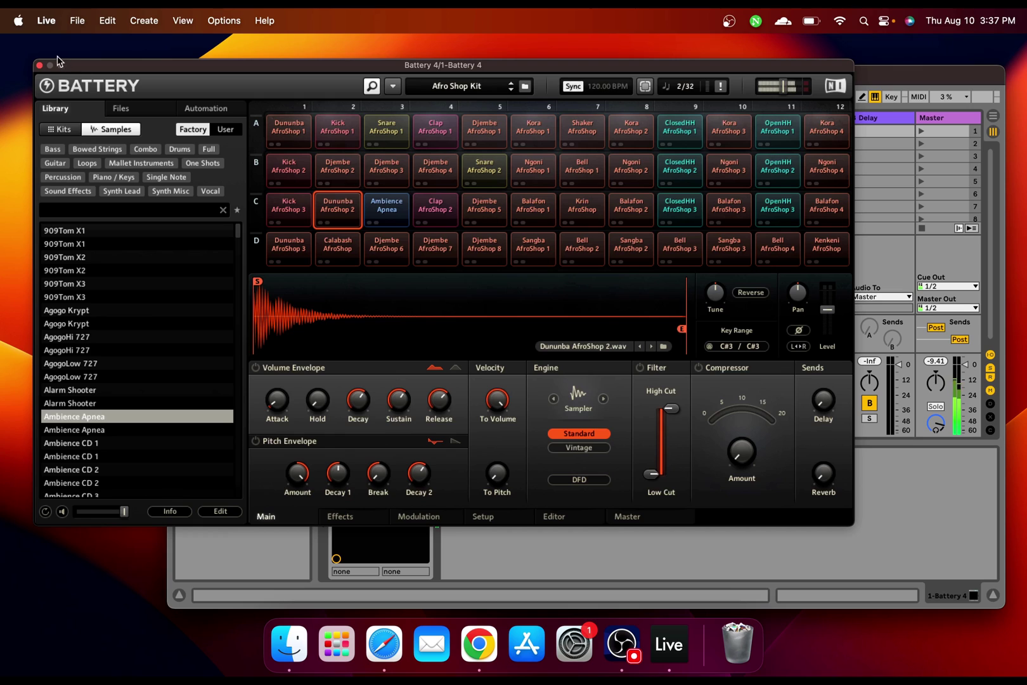
Close the Battery 4 plug-in window and reopen it in Ableton Live
click(39, 66)
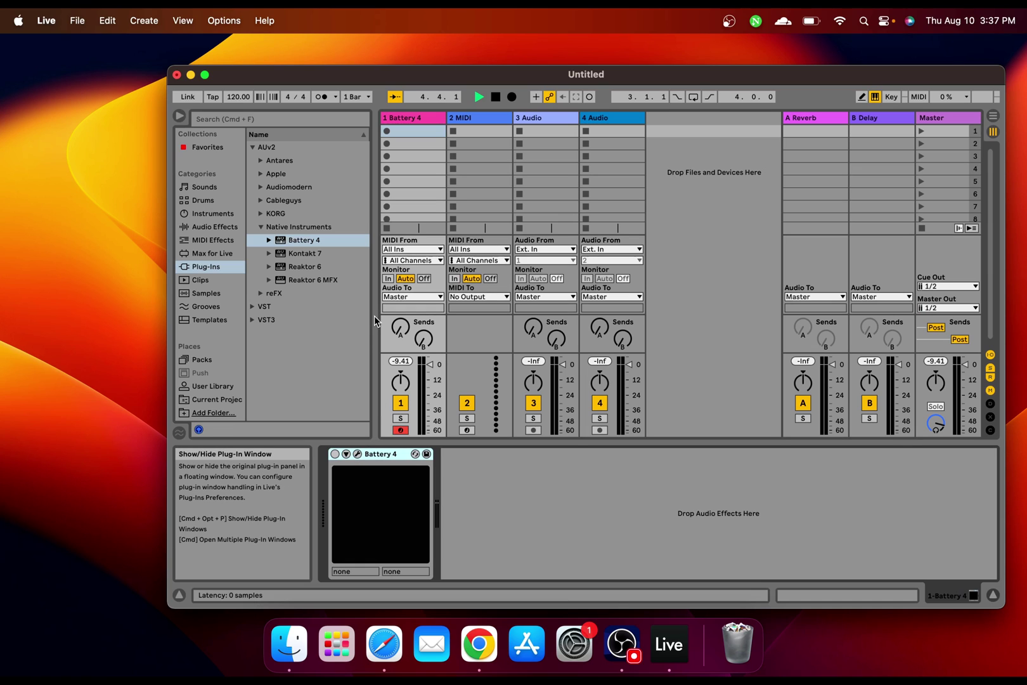
click(357, 454)
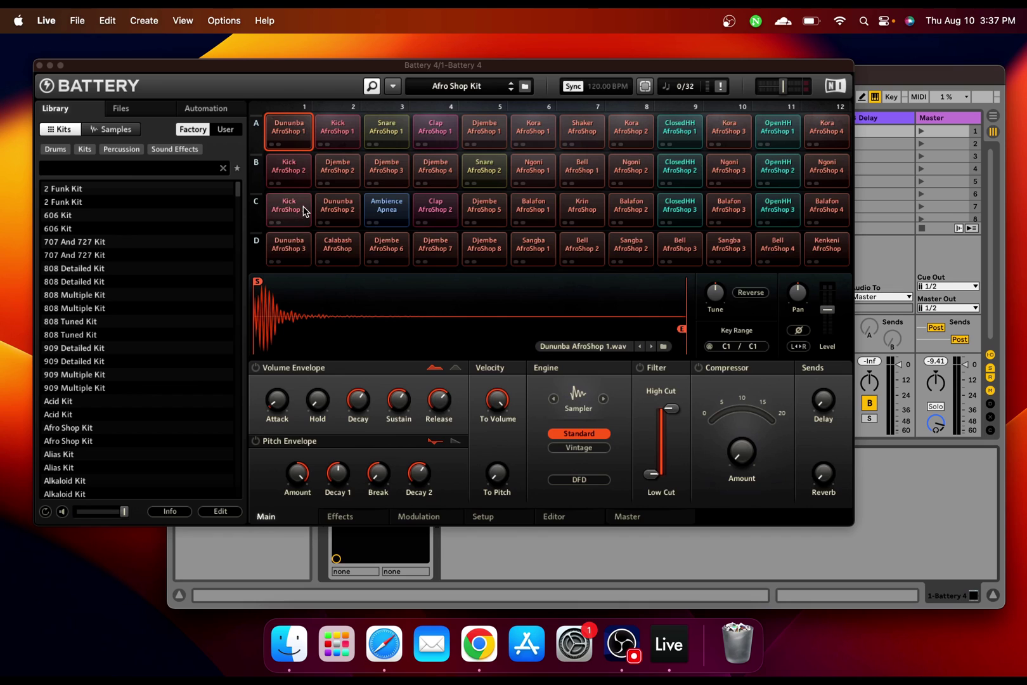
scroll(161, 260, down, 5)
scroll(161, 260, up, 5)
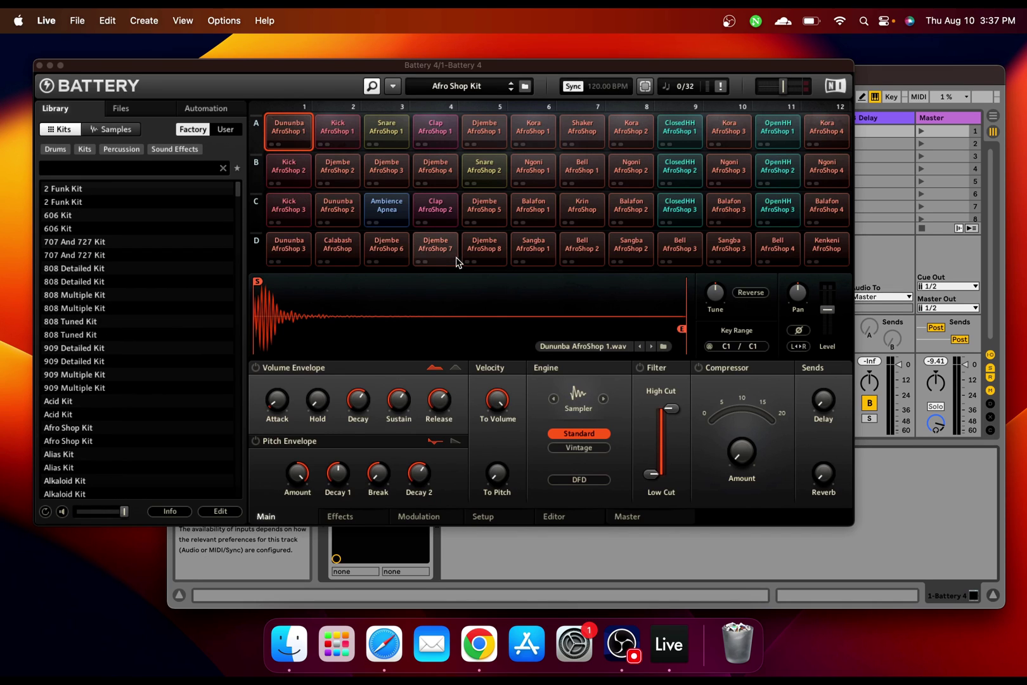